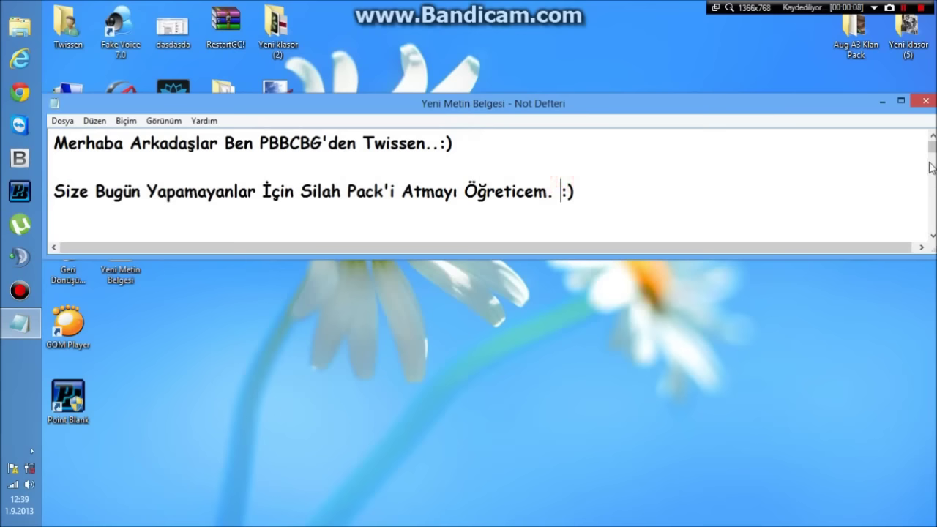
# - Open the PBBCBG weapon pack RAR archive from the Downloads (İndirilenler) folder
pyautogui.moveTo(930, 153); pyautogui.dragTo(933, 164)
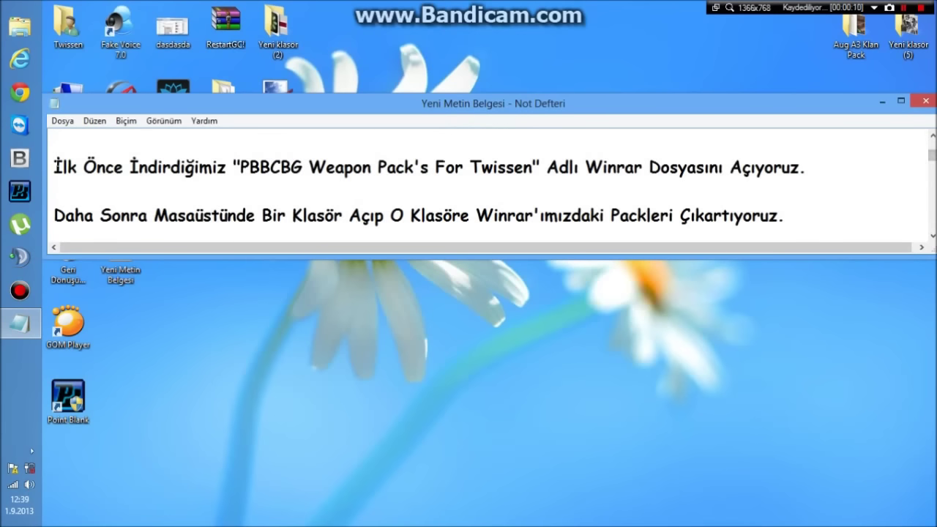
pyautogui.moveTo(56, 166); pyautogui.dragTo(807, 168)
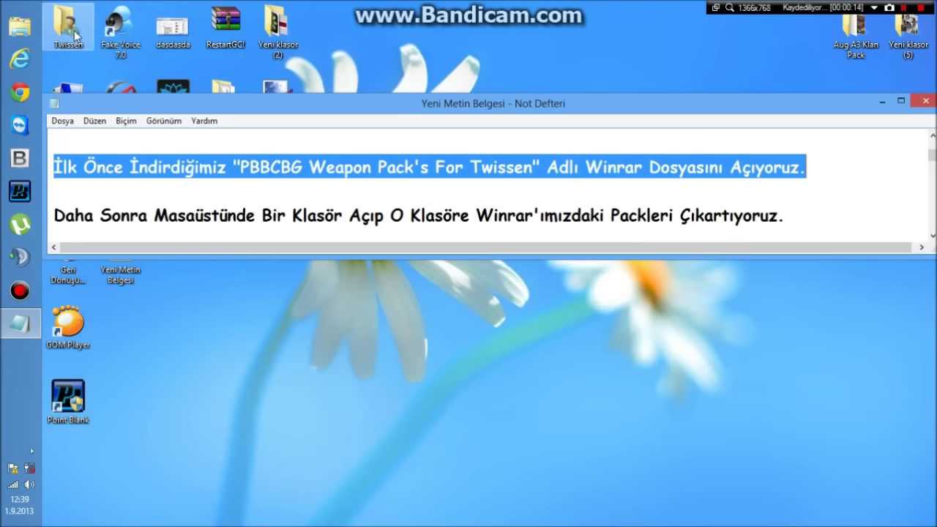
pyautogui.click(33, 27)
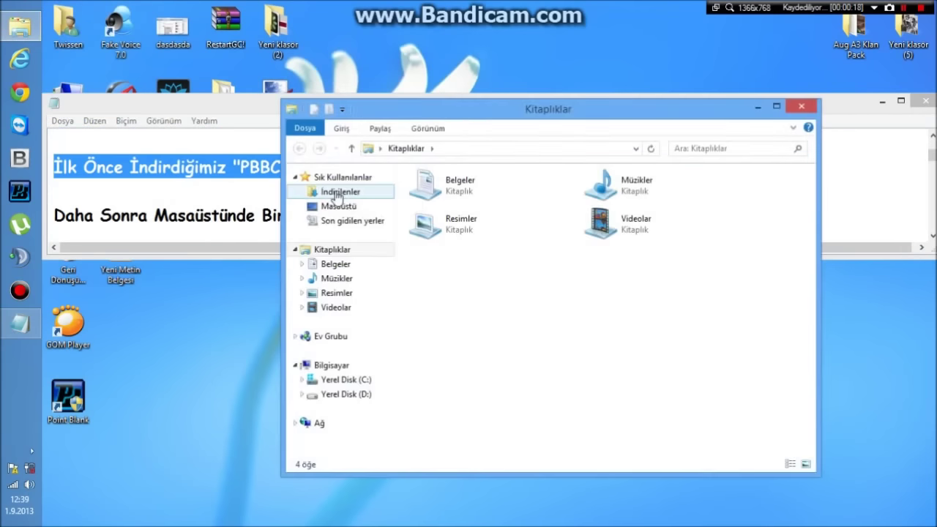
pyautogui.click(338, 192)
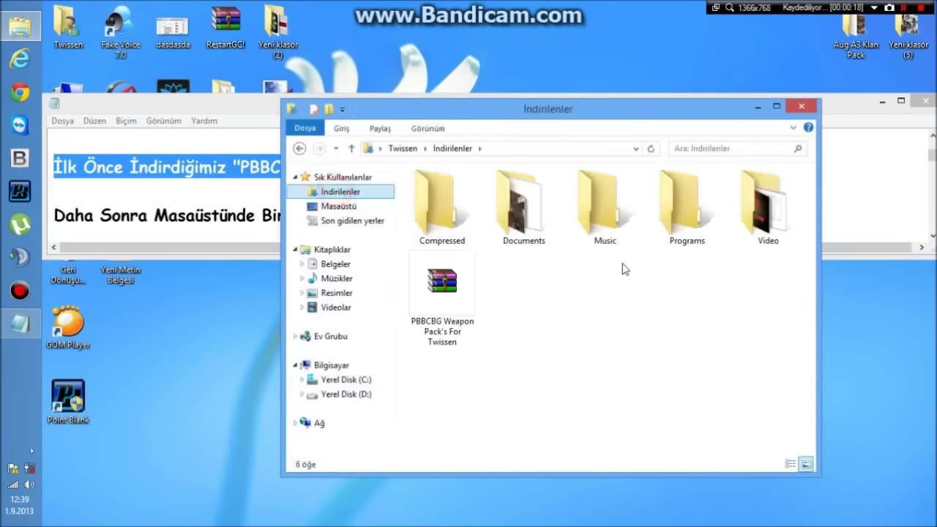
pyautogui.click(441, 316)
pyautogui.doubleClick(442, 302)
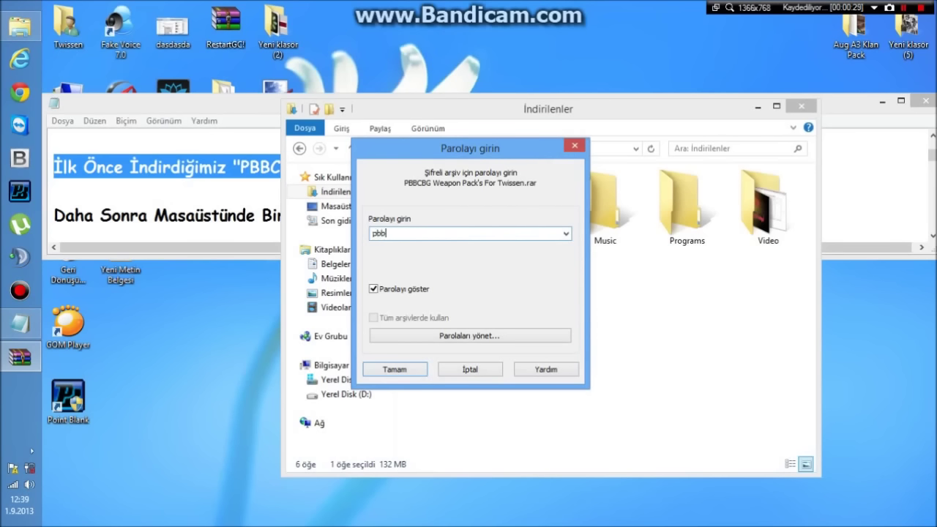
# - Look up the archive password line in the Notepad notes, then close Notepad
pyautogui.click(195, 103)
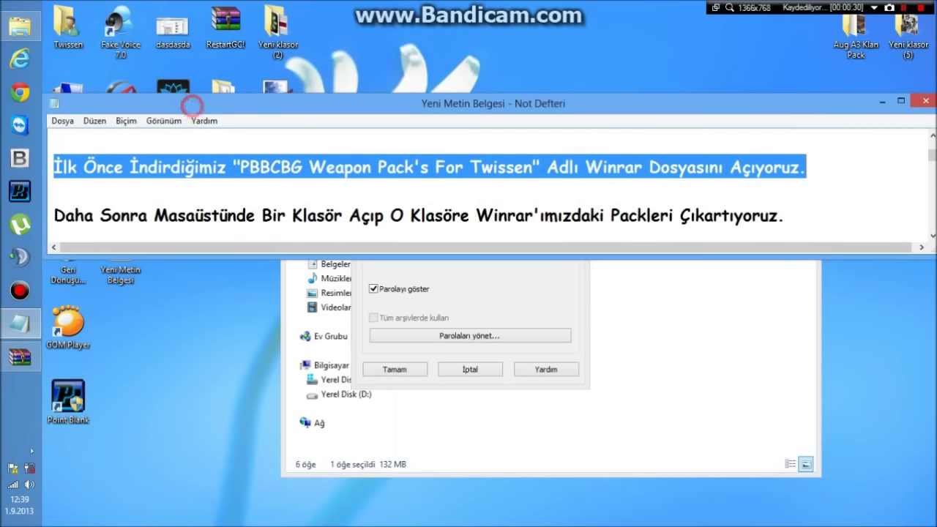
pyautogui.scroll(-1, 194, 103)
pyautogui.moveTo(309, 191); pyautogui.dragTo(52, 191)
pyautogui.moveTo(124, 146); pyautogui.dragTo(787, 144)
pyautogui.click(790, 142)
pyautogui.moveTo(356, 194); pyautogui.dragTo(54, 192)
pyautogui.click(926, 100)
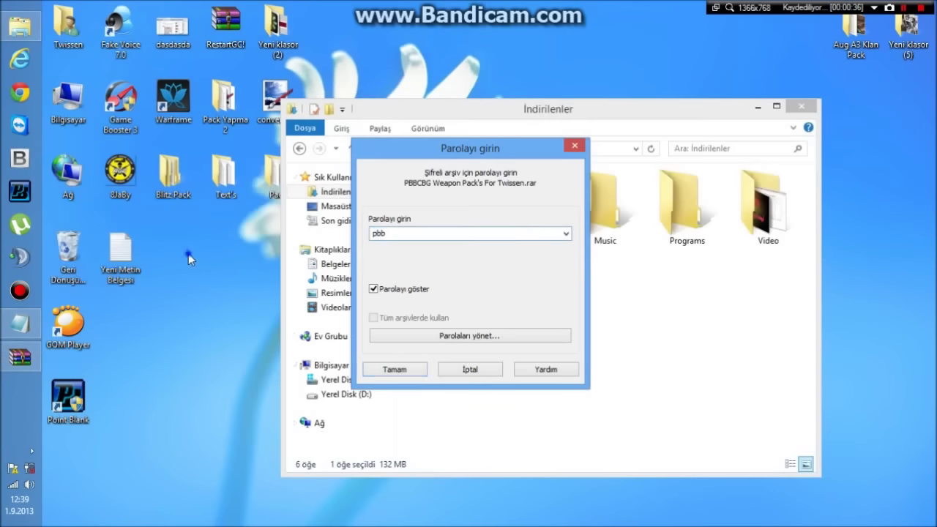
# - Create a new desktop folder named 'PBBCBG - Twissen Weapon Pack'
pyautogui.rightClick(188, 254)
pyautogui.click(233, 422)
pyautogui.click(408, 292)
pyautogui.click(401, 293)
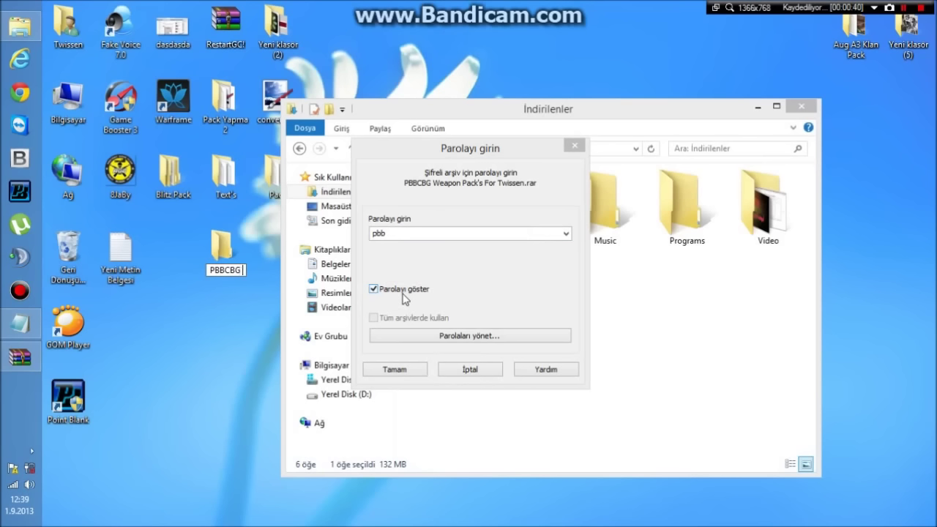
pyautogui.write('PBBCBG - Twissen Weapn')
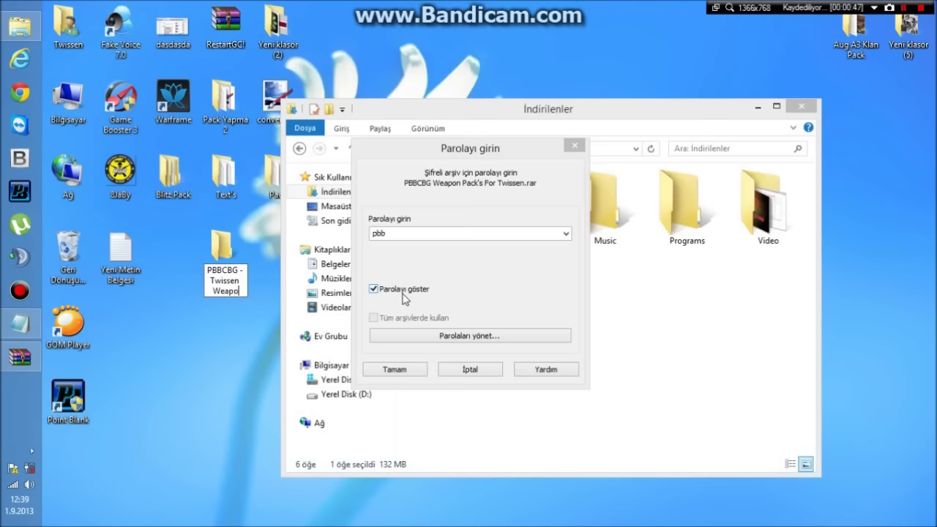
pyautogui.press('Return')
# - Enter the archive password to open the archive in WinRAR
pyautogui.click(440, 229)
pyautogui.write('g')
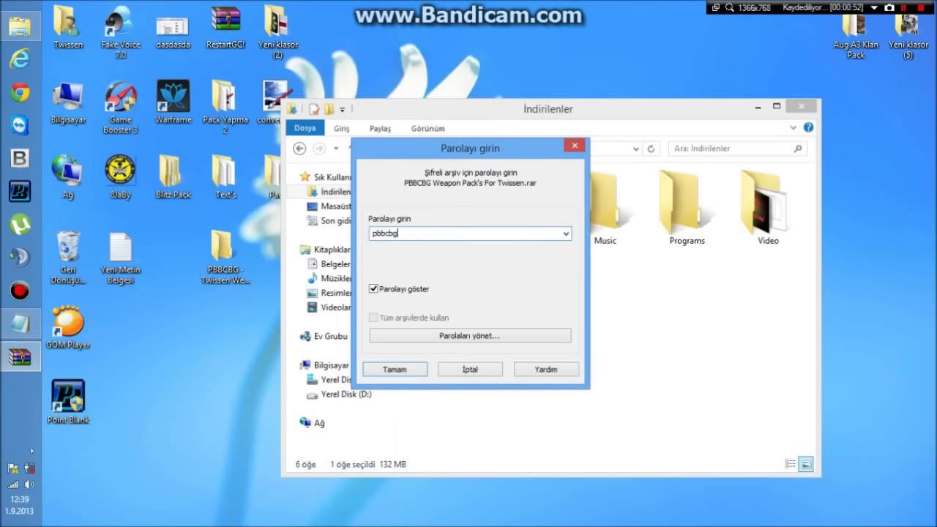
pyautogui.write('bg.twissen')
pyautogui.press('Return')
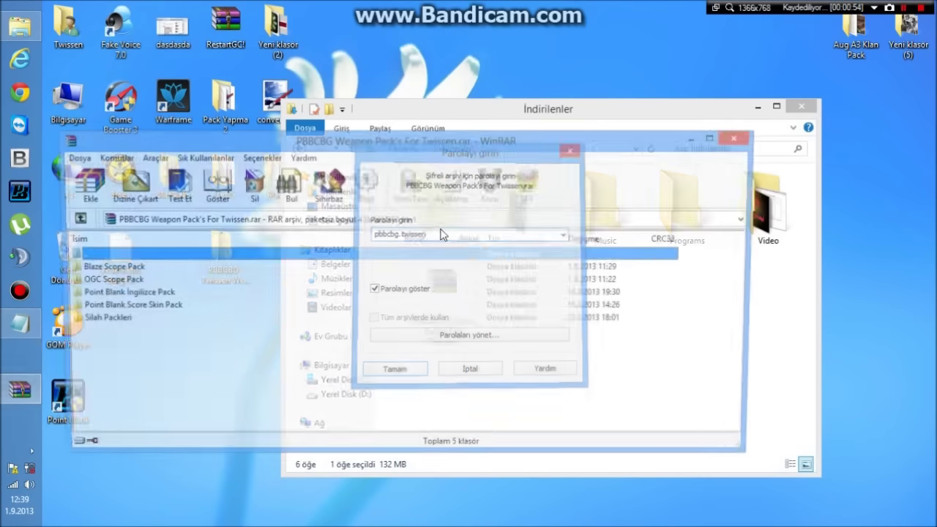
# - Extract all five pack folders into the desktop 'PBBCBG - Twissen Weapon Pack' folder
pyautogui.moveTo(143, 351); pyautogui.dragTo(149, 247)
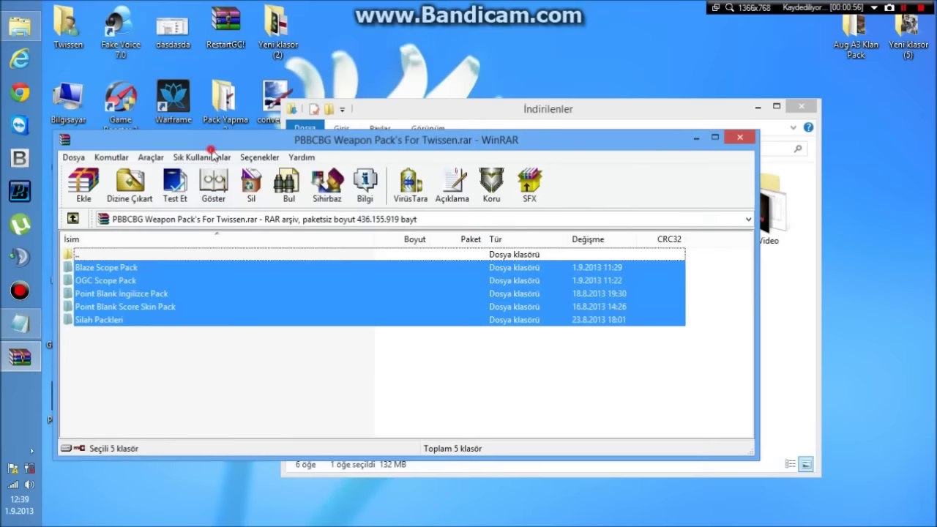
pyautogui.moveTo(220, 139); pyautogui.dragTo(499, 111)
pyautogui.moveTo(412, 348); pyautogui.dragTo(414, 245)
pyautogui.rightClick(414, 245)
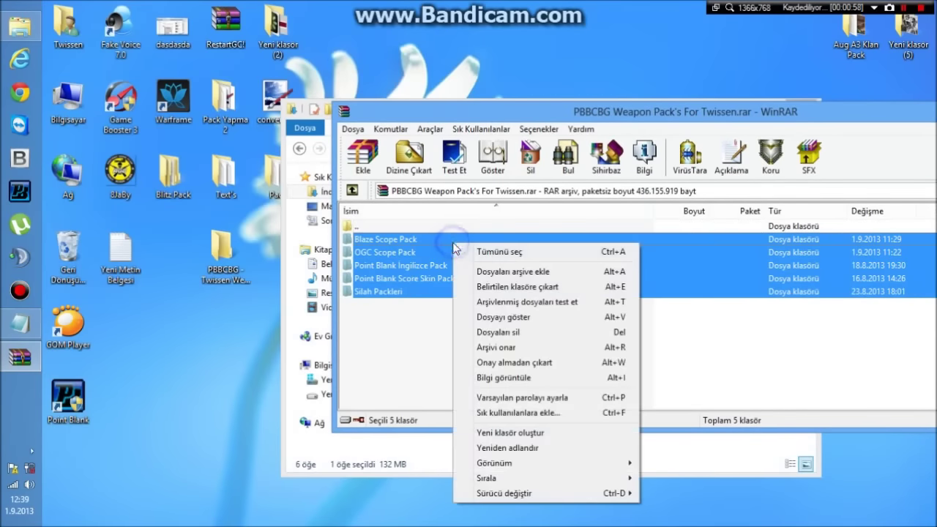
pyautogui.click(470, 283)
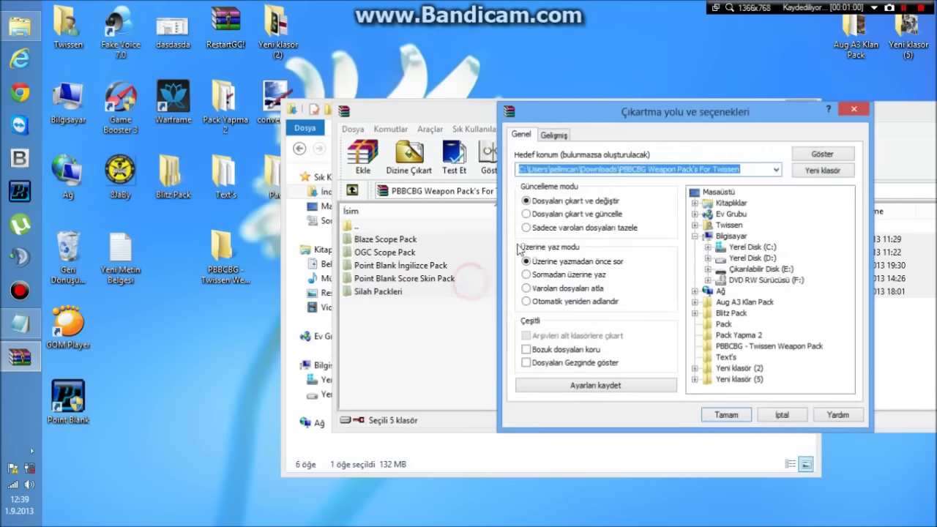
pyautogui.click(725, 346)
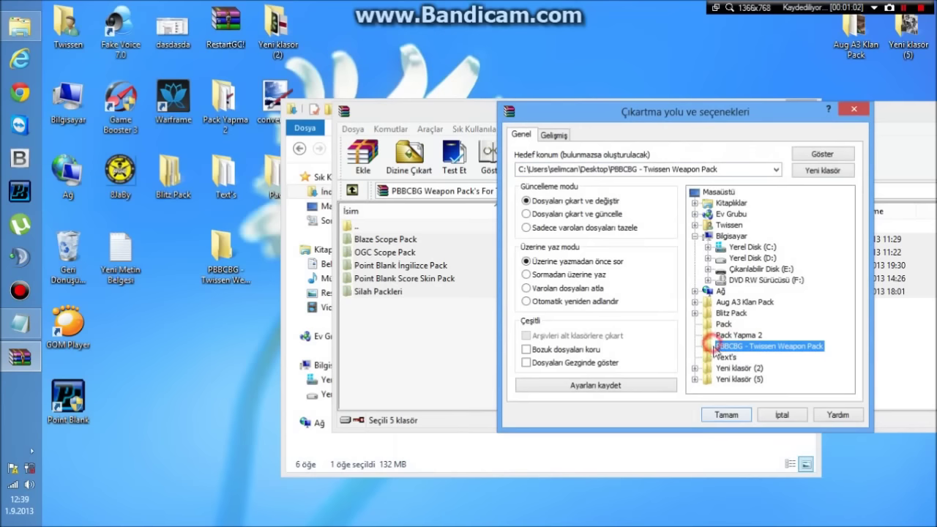
pyautogui.click(725, 415)
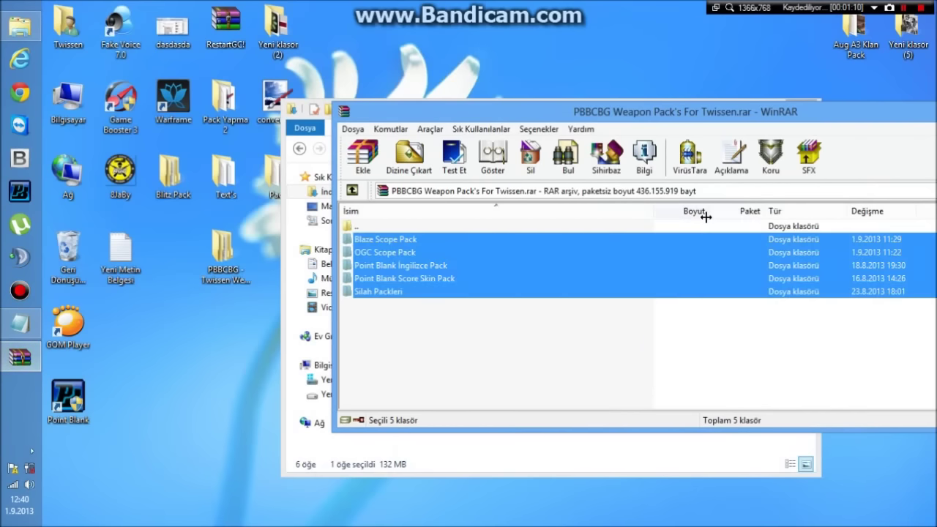
# - Close the WinRAR window and move the Downloads window aside
pyautogui.moveTo(729, 117); pyautogui.dragTo(476, 186)
pyautogui.press('Escape')
pyautogui.moveTo(528, 119); pyautogui.dragTo(566, 124)
# - Close Downloads and reread the notes' step about choosing a weapon pack
pyautogui.click(840, 109)
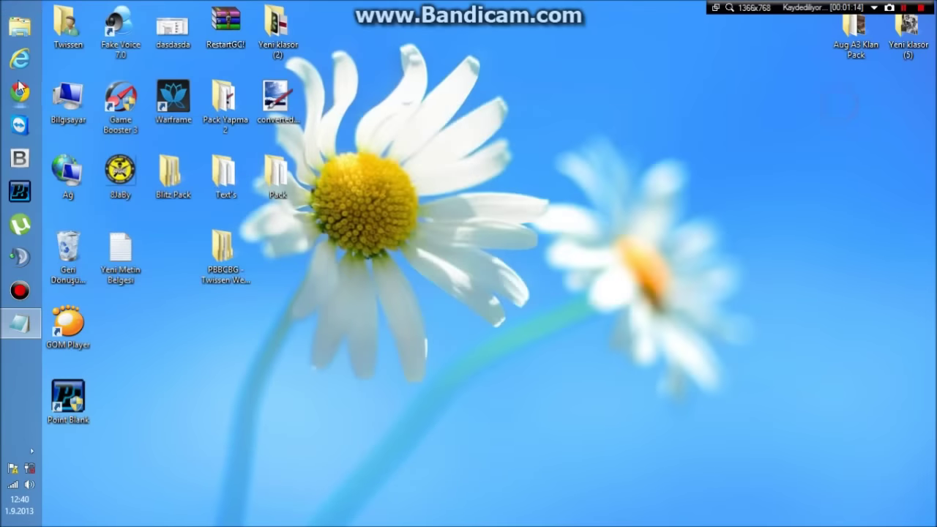
pyautogui.click(20, 322)
pyautogui.click(335, 198)
pyautogui.scroll(-3, 334, 198)
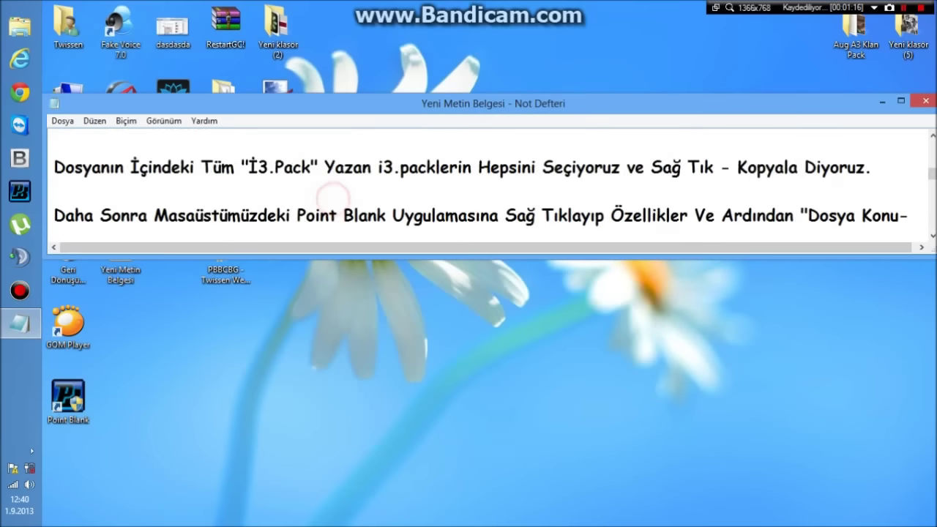
pyautogui.moveTo(75, 167); pyautogui.dragTo(753, 167)
pyautogui.click(911, 167)
pyautogui.moveTo(654, 167); pyautogui.dragTo(859, 167)
pyautogui.click(853, 167)
# - Note the Aug A3 OGC Pack example and open the extracted PBBCBG desktop folder
pyautogui.moveTo(62, 191); pyautogui.dragTo(275, 191)
pyautogui.click(278, 188)
pyautogui.click(227, 277)
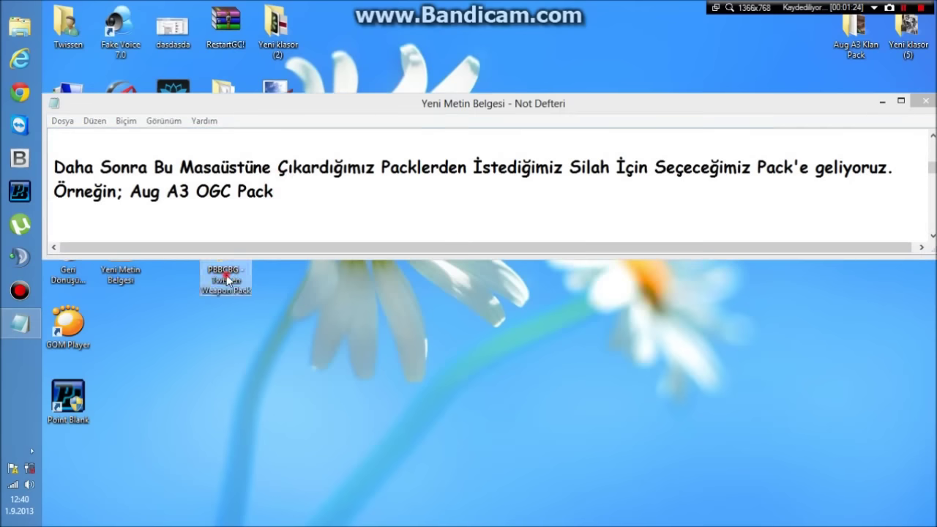
pyautogui.doubleClick(227, 278)
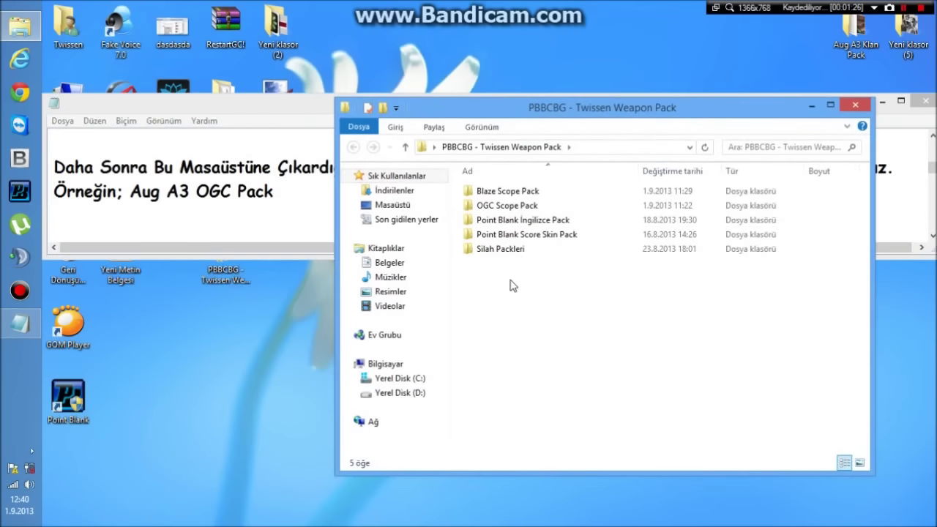
# - Go through Silah Packleri > Silahlar > Taaruz Tüfeği Packleri > Aug A3 Pack'S to Aug A3 OCG Pack
pyautogui.doubleClick(500, 248)
pyautogui.click(490, 191)
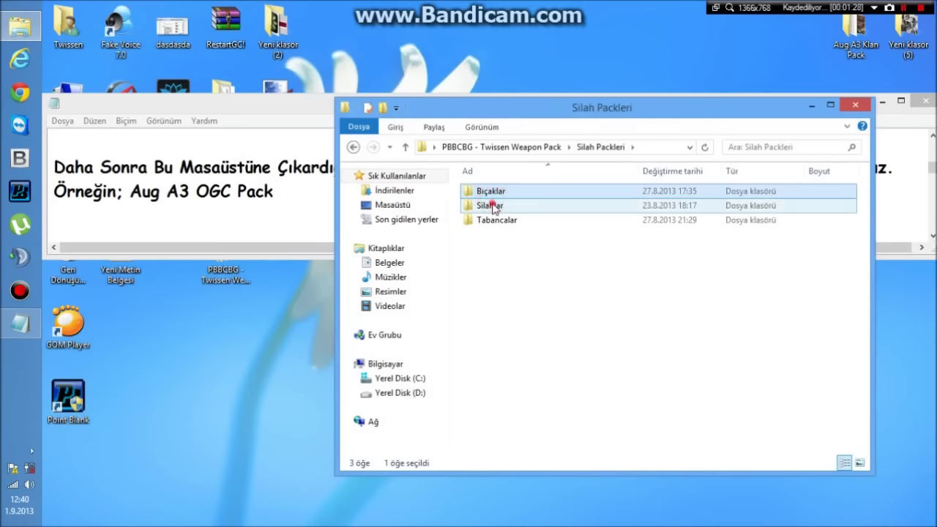
pyautogui.doubleClick(491, 205)
pyautogui.doubleClick(505, 235)
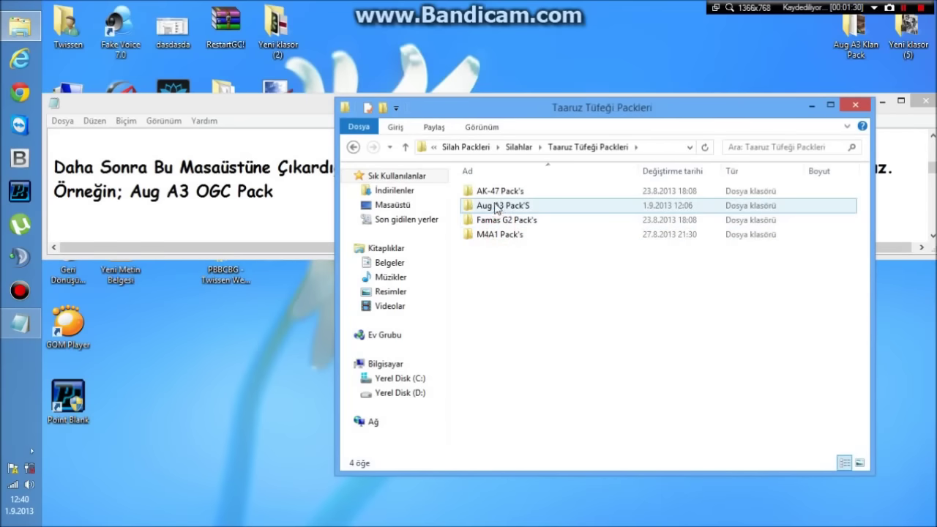
pyautogui.doubleClick(495, 206)
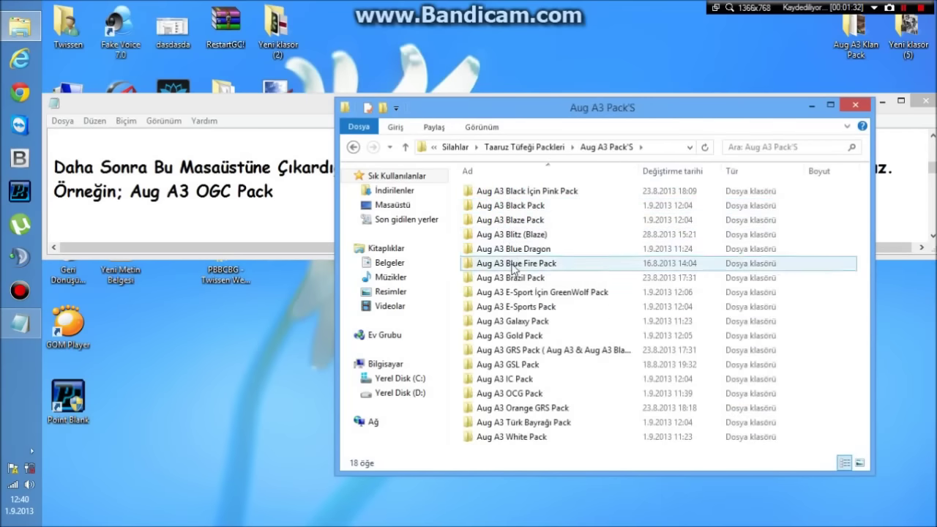
pyautogui.doubleClick(509, 393)
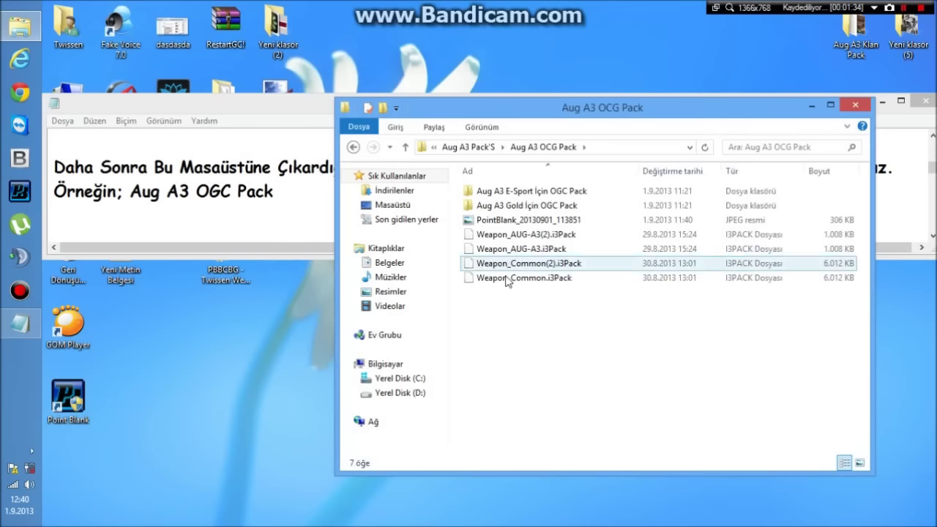
# - Preview the pack's in-game screenshot and review its four Weapon_ .i3Pack files
pyautogui.moveTo(501, 307); pyautogui.dragTo(512, 218)
pyautogui.click(537, 330)
pyautogui.doubleClick(487, 220)
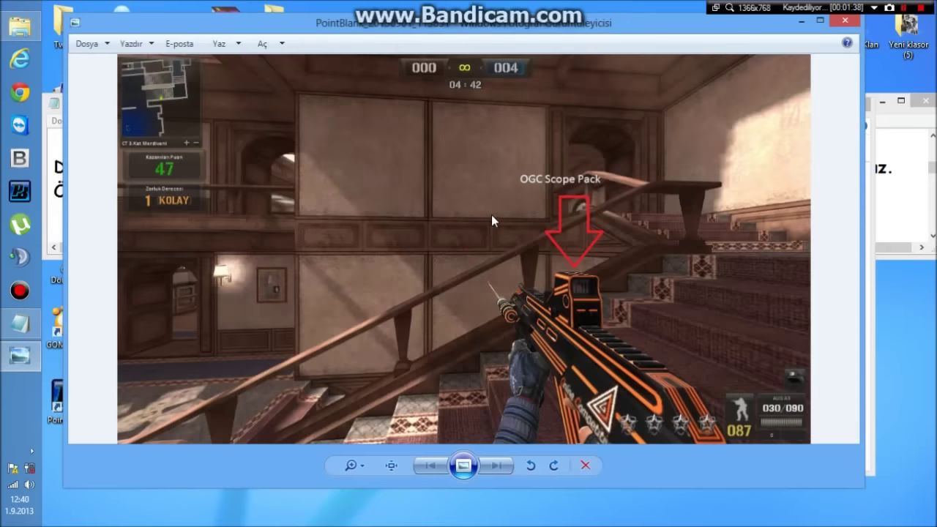
pyautogui.click(843, 22)
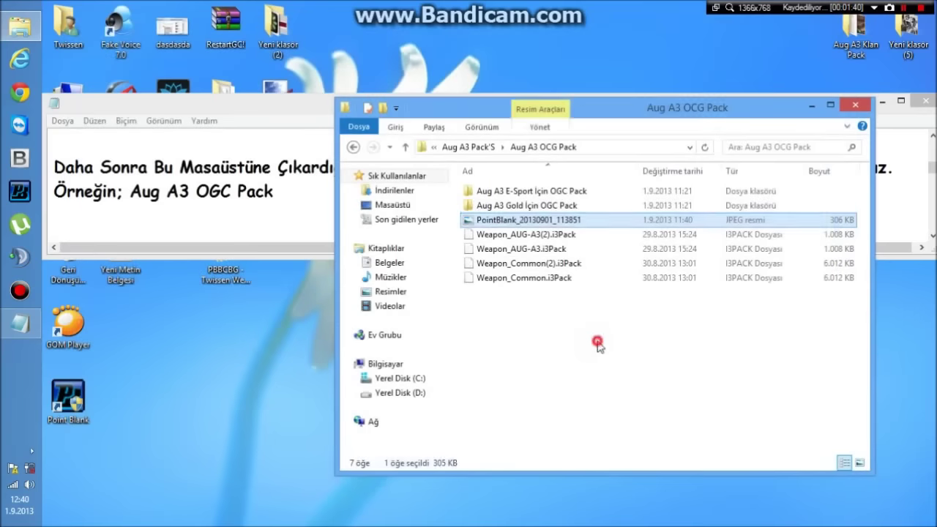
pyautogui.moveTo(485, 314); pyautogui.dragTo(502, 243)
pyautogui.click(498, 339)
pyautogui.click(523, 334)
# - Check the notes' suggestion to try the Gold pack, then return to the file window
pyautogui.click(308, 198)
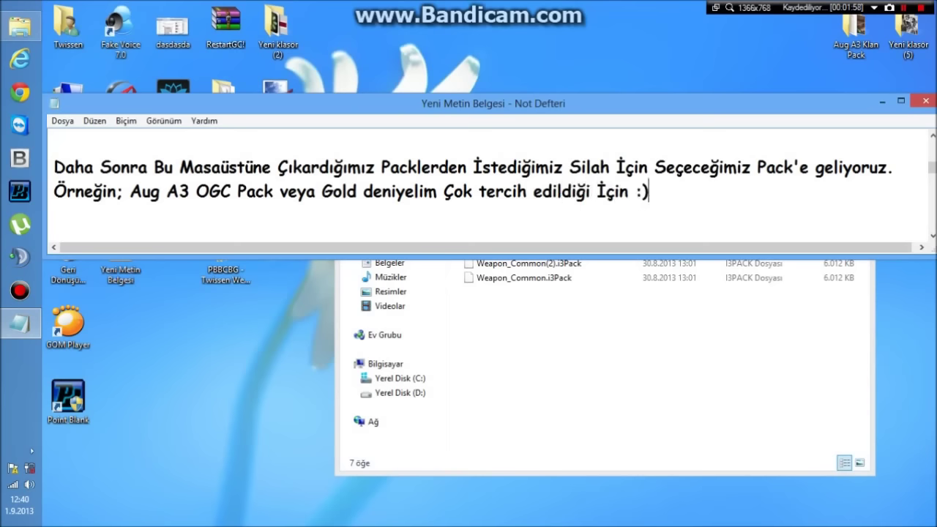
pyautogui.click(395, 352)
# - Open the Aug A3 Gold Pack folder and read the notes' instruction on copying the files
pyautogui.click(352, 146)
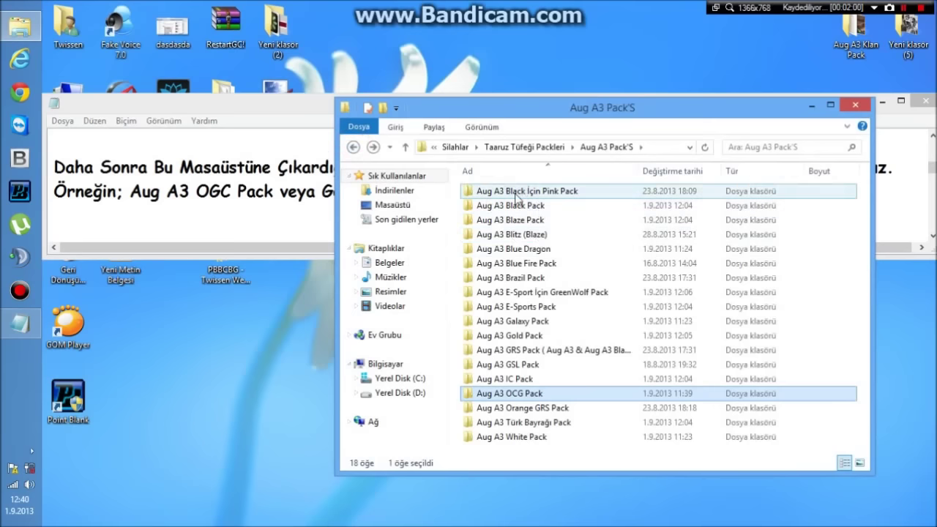
pyautogui.doubleClick(542, 335)
pyautogui.moveTo(575, 178); pyautogui.dragTo(510, 285)
pyautogui.rightClick(556, 207)
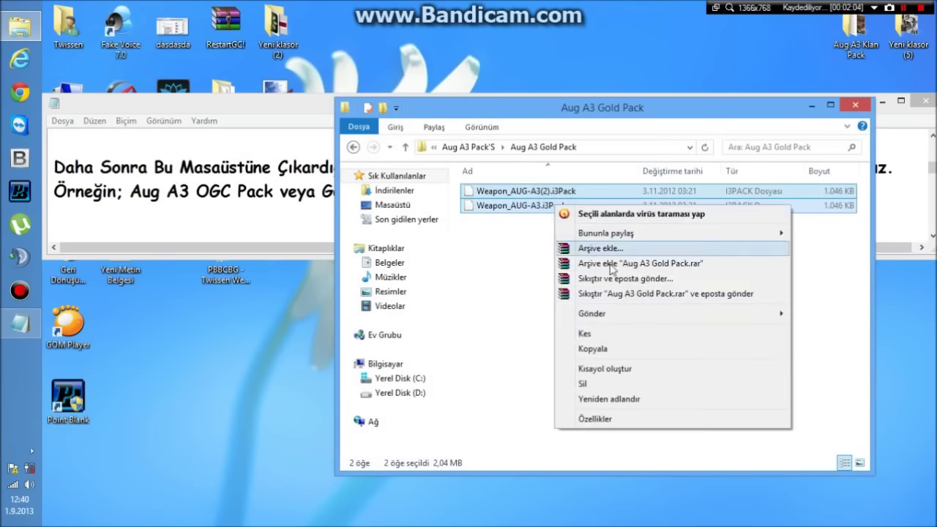
pyautogui.click(593, 348)
pyautogui.click(227, 209)
pyautogui.scroll(1, 227, 209)
pyautogui.moveTo(91, 167); pyautogui.dragTo(865, 167)
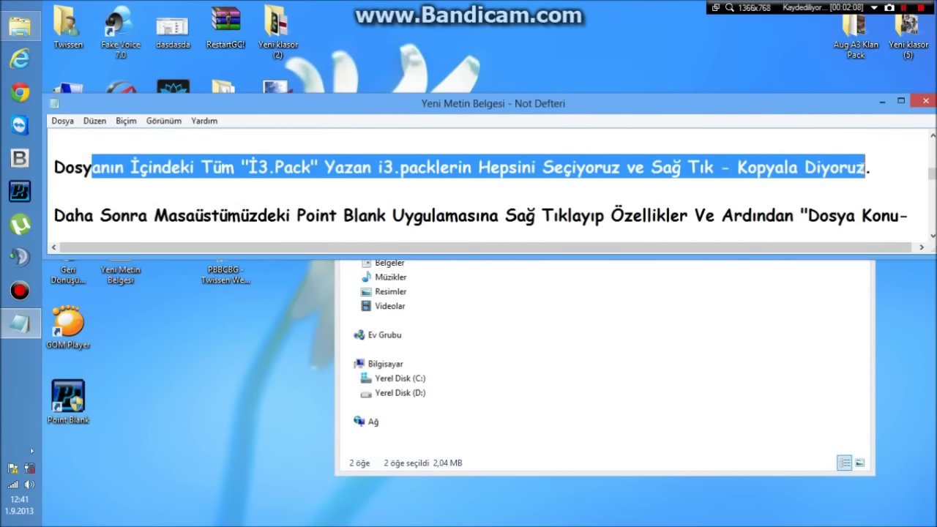
# - Copy both Weapon_AUG-A3 .i3Pack files from the Gold Pack folder
pyautogui.click(736, 326)
pyautogui.moveTo(549, 182)
pyautogui.mouseDown()
pyautogui.moveTo(516, 256)
pyautogui.moveTo(540, 190)
pyautogui.mouseUp()
pyautogui.rightClick(550, 188)
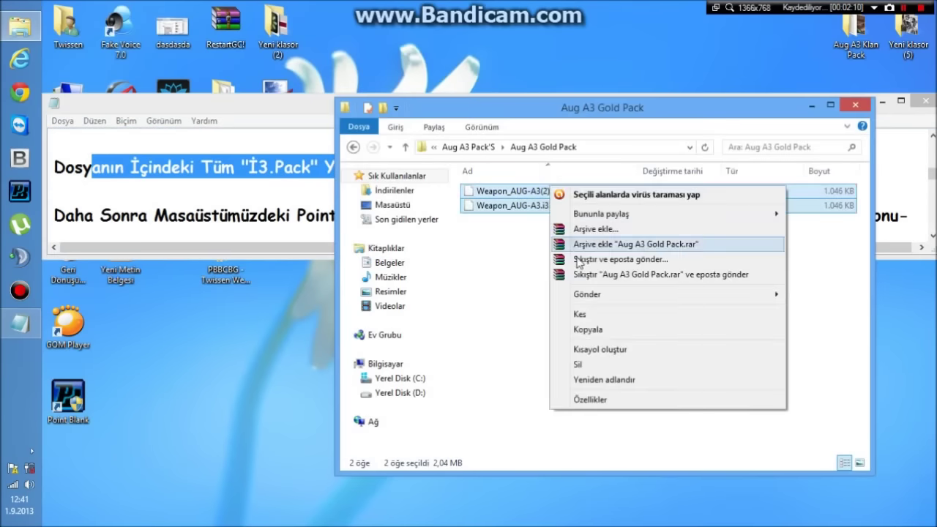
pyautogui.click(564, 329)
pyautogui.click(554, 323)
# - Read the Point Blank shortcut instruction and select the desktop shortcut
pyautogui.moveTo(100, 215); pyautogui.dragTo(899, 215)
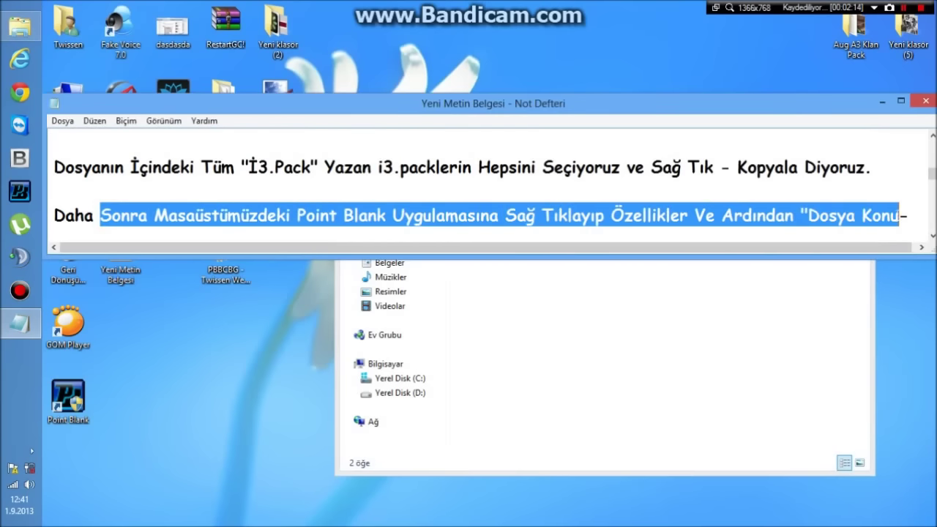
pyautogui.moveTo(933, 178); pyautogui.dragTo(933, 183)
pyautogui.moveTo(75, 215); pyautogui.dragTo(291, 215)
pyautogui.click(281, 215)
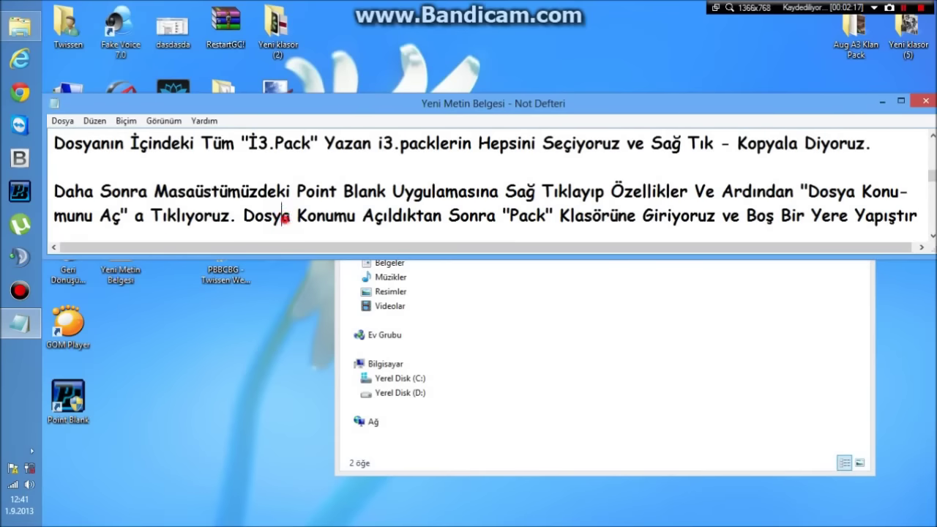
pyautogui.click(66, 386)
# - Open the Point Blank shortcut's file location, the Nfinity Games folder in Program Files (x86)
pyautogui.rightClick(65, 388)
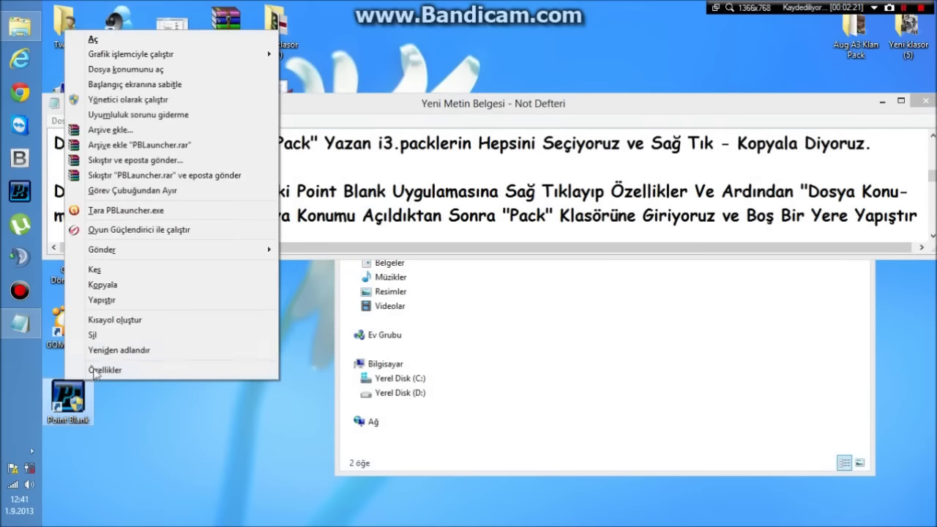
pyautogui.click(88, 375)
pyautogui.moveTo(231, 184); pyautogui.dragTo(641, 133)
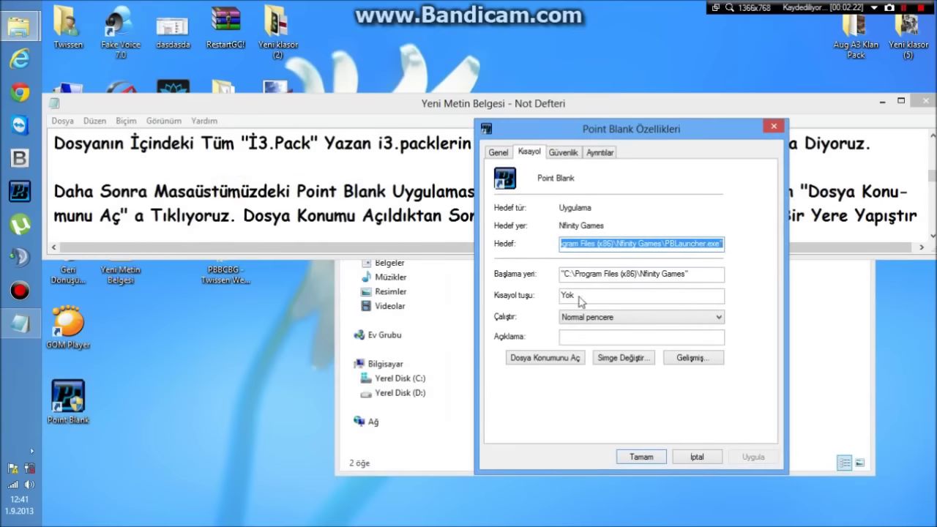
pyautogui.click(537, 358)
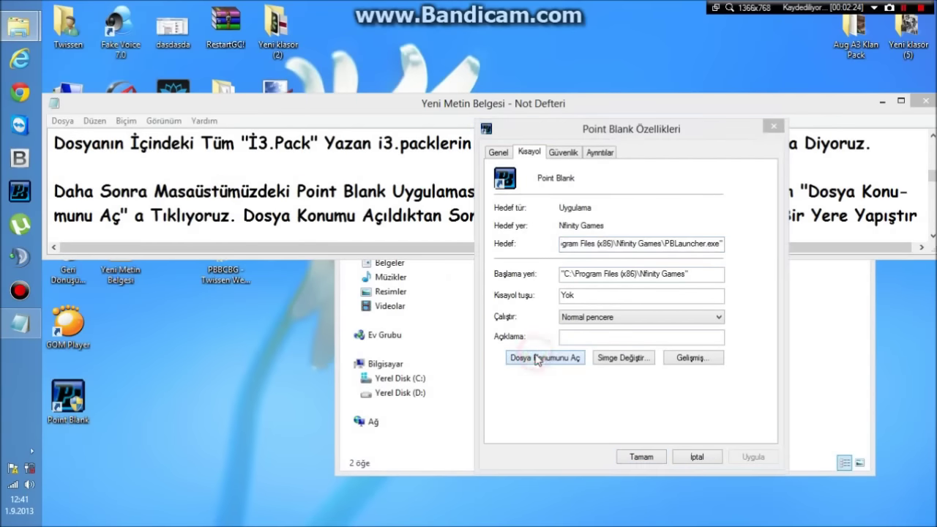
pyautogui.moveTo(627, 130); pyautogui.dragTo(433, 275)
pyautogui.click(773, 126)
# - Rearrange the Nfinity Games window and read the paste instruction in the notes
pyautogui.moveTo(263, 215); pyautogui.dragTo(897, 216)
pyautogui.moveTo(931, 177); pyautogui.dragTo(931, 183)
pyautogui.moveTo(121, 191); pyautogui.dragTo(66, 191)
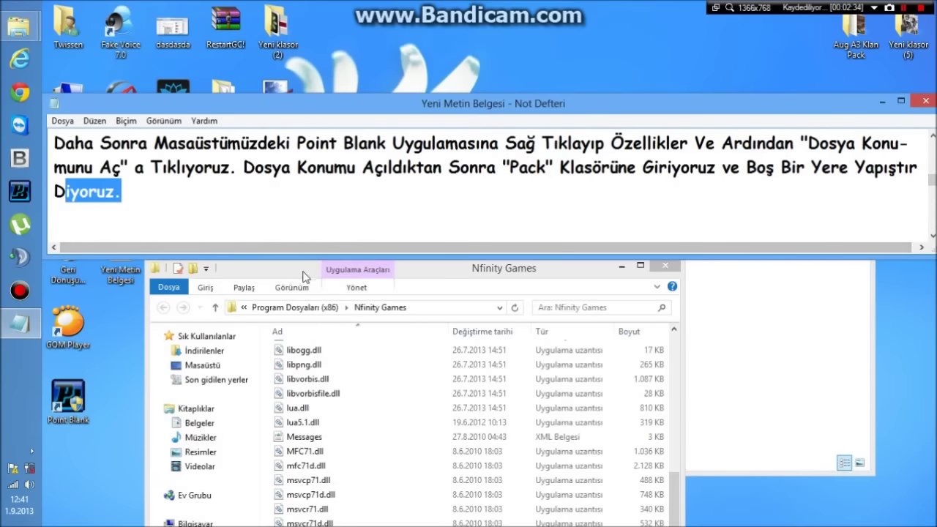
pyautogui.moveTo(306, 275); pyautogui.dragTo(410, 81)
# - Open the Pack folder inside the Nfinity Games install folder
pyautogui.click(414, 314)
pyautogui.scroll(10, 422, 302)
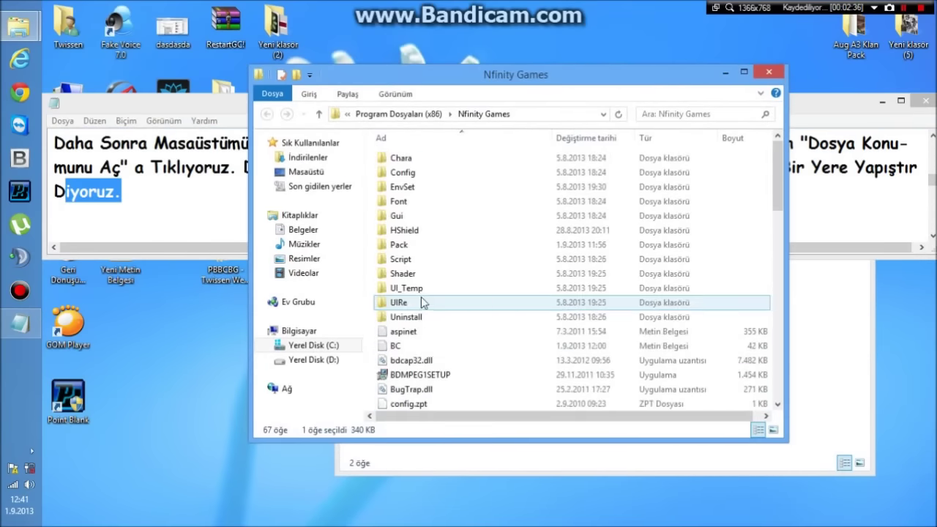
pyautogui.click(401, 244)
pyautogui.click(397, 231)
pyautogui.click(396, 247)
pyautogui.doubleClick(396, 247)
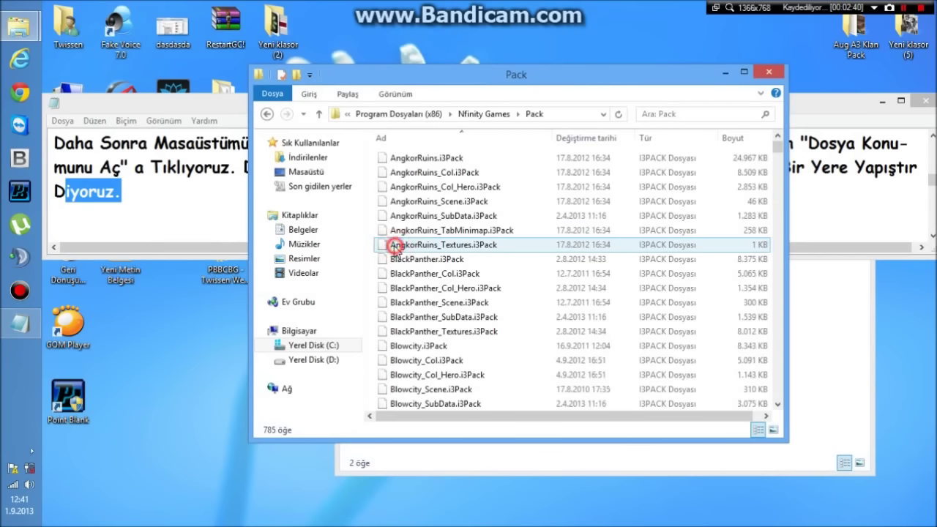
# - Paste the copied .i3Pack files into Pack and check the notes on replacing files
pyautogui.rightClick(368, 169)
pyautogui.click(369, 158)
pyautogui.rightClick(369, 158)
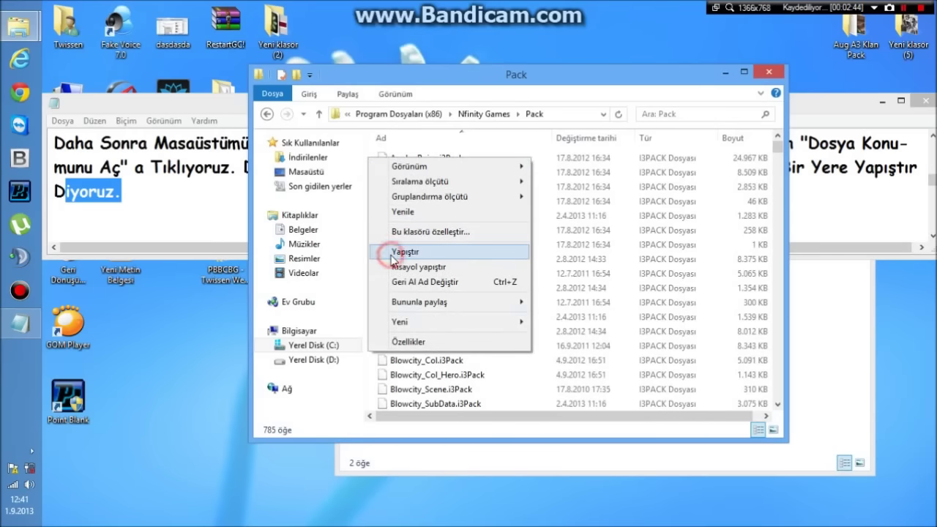
pyautogui.click(392, 254)
pyautogui.hotkey('alt', 'Tab')
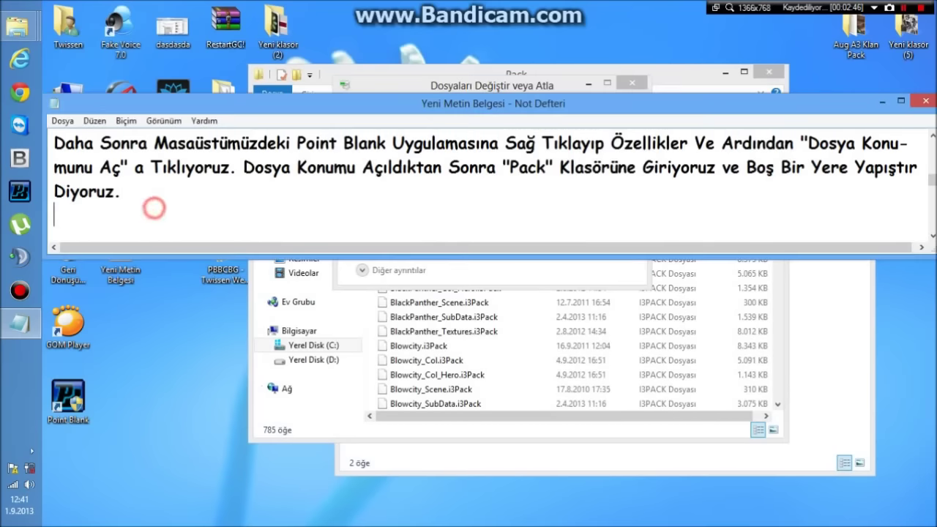
pyautogui.press('pagedown')
pyautogui.moveTo(64, 167); pyautogui.dragTo(883, 167)
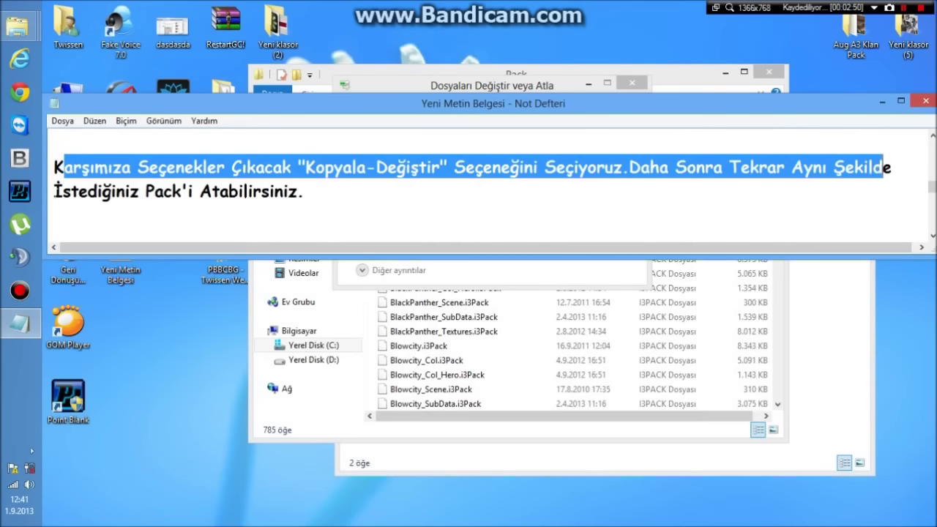
pyautogui.moveTo(55, 191); pyautogui.dragTo(221, 192)
pyautogui.click(228, 192)
pyautogui.click(884, 102)
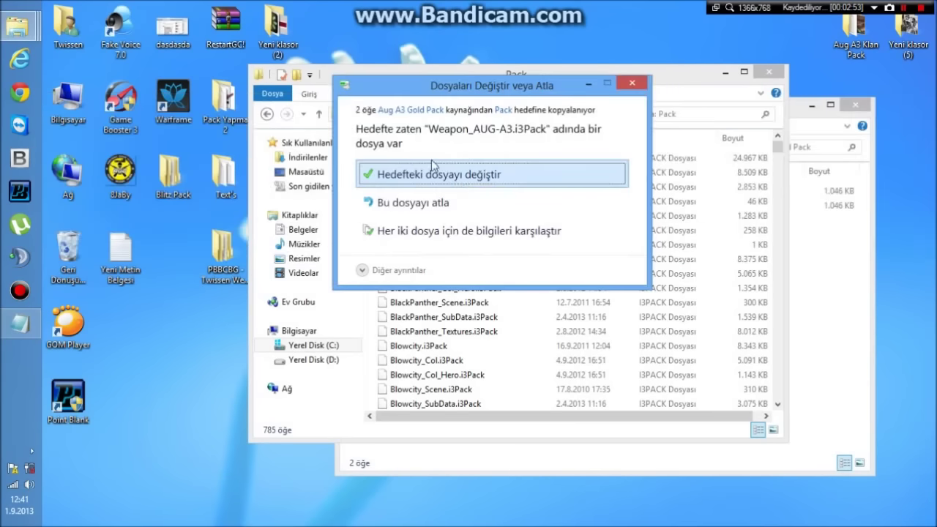
# - Replace the existing files for all items with administrator permission, then return to the notes
pyautogui.click(434, 176)
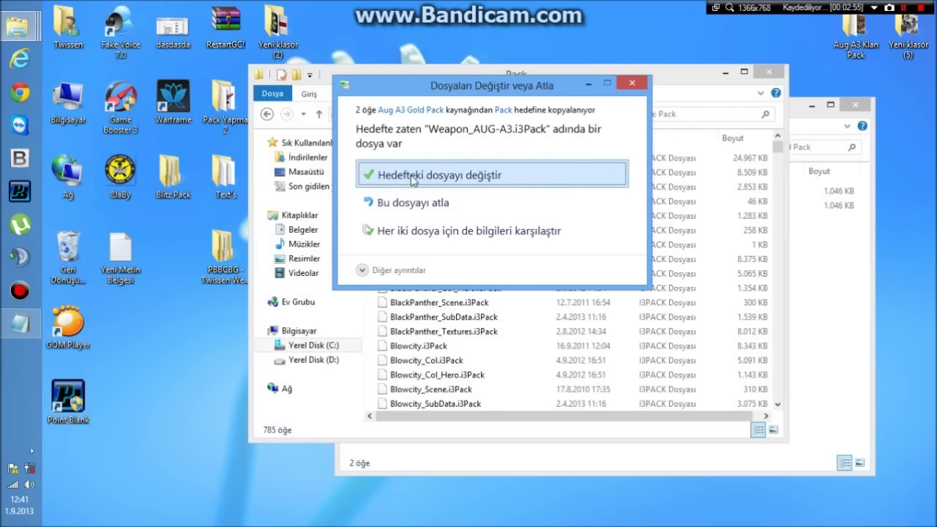
pyautogui.click(425, 170)
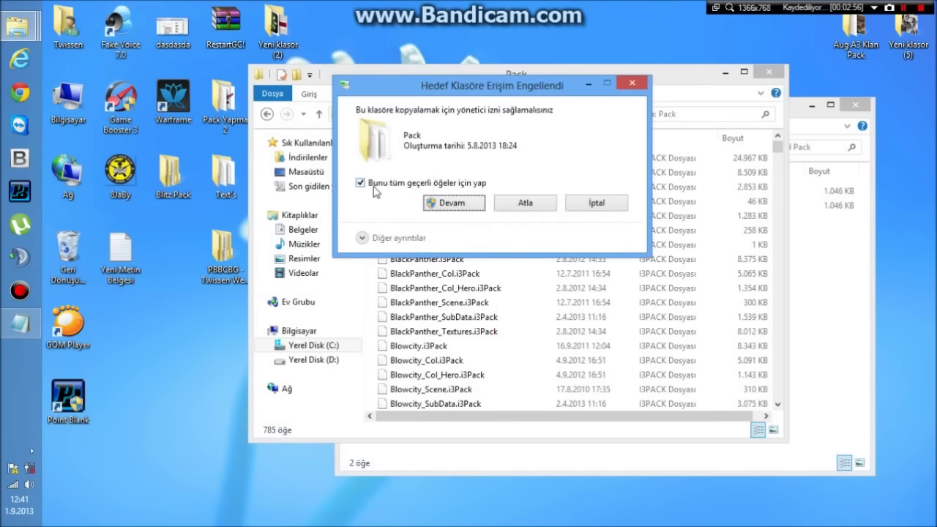
pyautogui.click(371, 187)
pyautogui.click(436, 205)
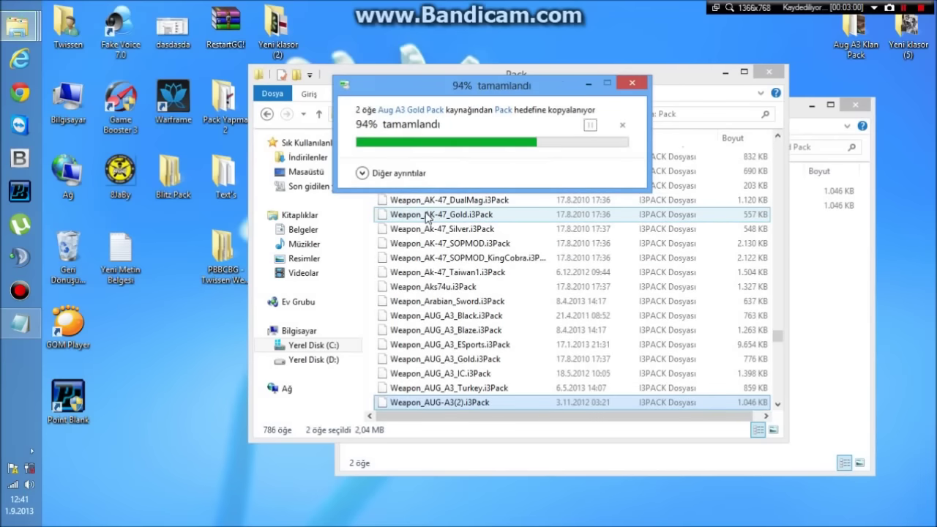
pyautogui.click(723, 75)
pyautogui.click(27, 330)
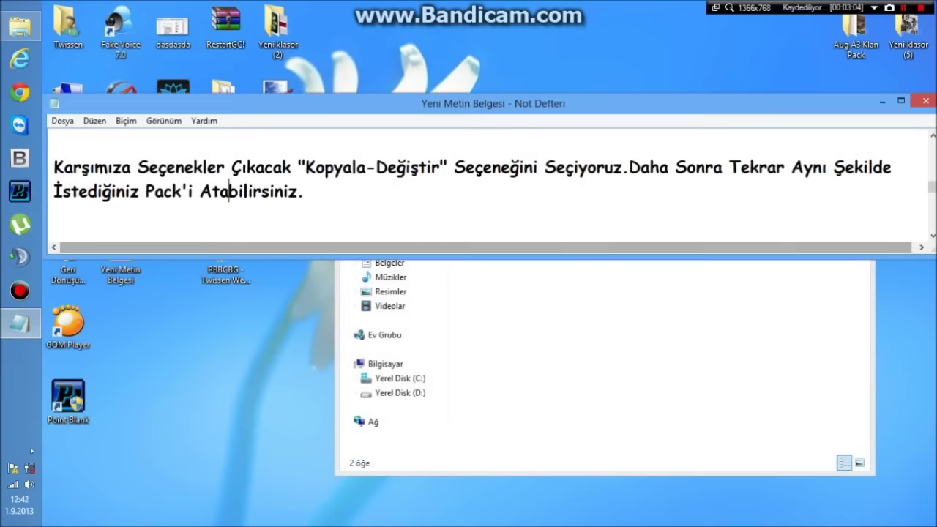
# - Read the notes' instruction about checking the game files
pyautogui.click(732, 329)
pyautogui.click(811, 105)
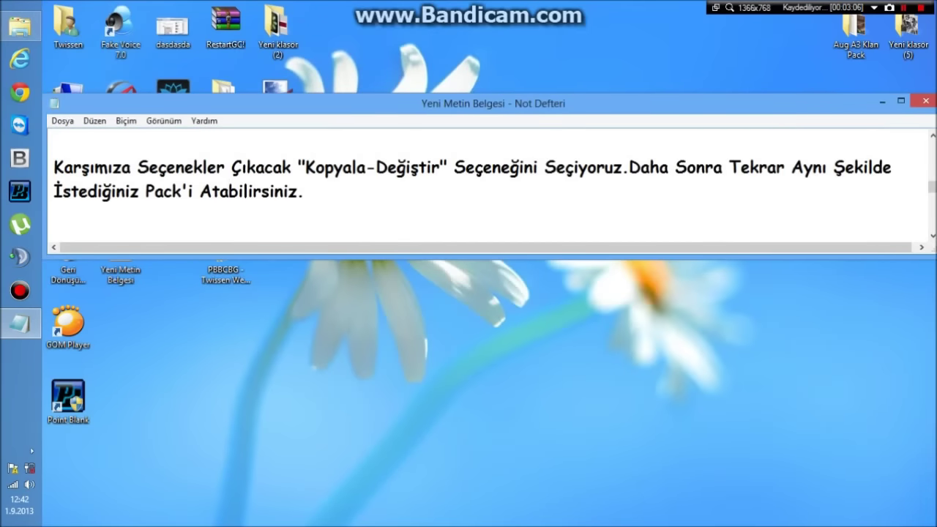
pyautogui.scroll(-2, 483, 180)
pyautogui.moveTo(66, 166); pyautogui.dragTo(894, 166)
pyautogui.moveTo(122, 191); pyautogui.dragTo(479, 191)
pyautogui.click(461, 220)
# - Launch Point Blank from its desktop shortcut and run the KONTROL file check
pyautogui.click(60, 401)
pyautogui.doubleClick(60, 401)
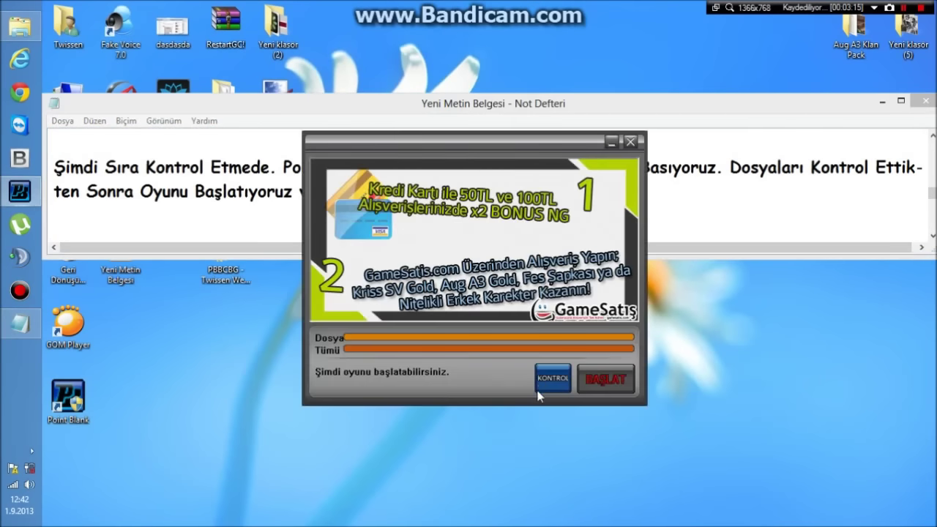
pyautogui.click(539, 392)
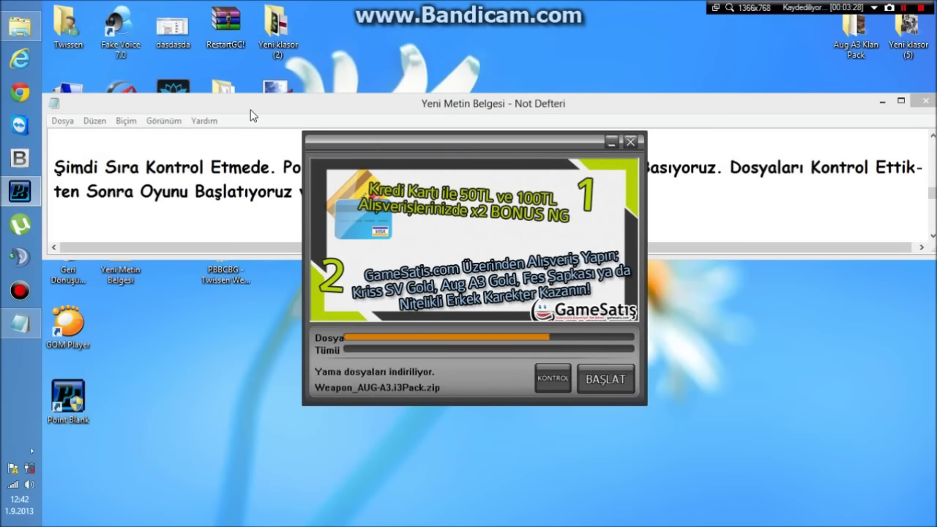
# - Bring the tutorial notes forward and highlight the important note's first line while reading
pyautogui.click(217, 215)
pyautogui.moveTo(208, 167); pyautogui.dragTo(217, 230)
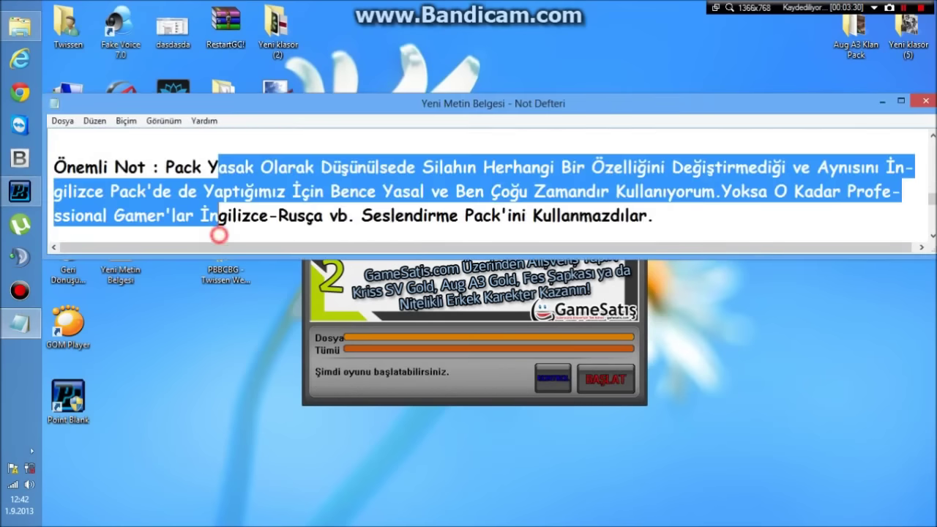
pyautogui.click(166, 167)
pyautogui.press('Home')
pyautogui.hotkey('shift', 'Right')
pyautogui.hotkey('shift', 'Right')
pyautogui.hotkey('shift', 'Right')
pyautogui.hotkey('shift', 'Right')
pyautogui.hotkey('shift', 'Right')
pyautogui.hotkey('shift', 'Right')
pyautogui.hotkey('shift', 'Right')
pyautogui.hotkey('shift', 'Right')
pyautogui.hotkey('shift', 'Right')
pyautogui.hotkey('shift', 'Right')
pyautogui.hotkey('shift', 'Right')
pyautogui.hotkey('shift', 'Right')
pyautogui.hotkey('shift', 'Right')
pyautogui.hotkey('shift', 'Right')
pyautogui.hotkey('shift', 'Right')
pyautogui.hotkey('shift', 'Right')
pyautogui.hotkey('shift', 'Right')
pyautogui.hotkey('shift', 'Right')
pyautogui.hotkey('shift', 'Right')
pyautogui.hotkey('shift', 'Right')
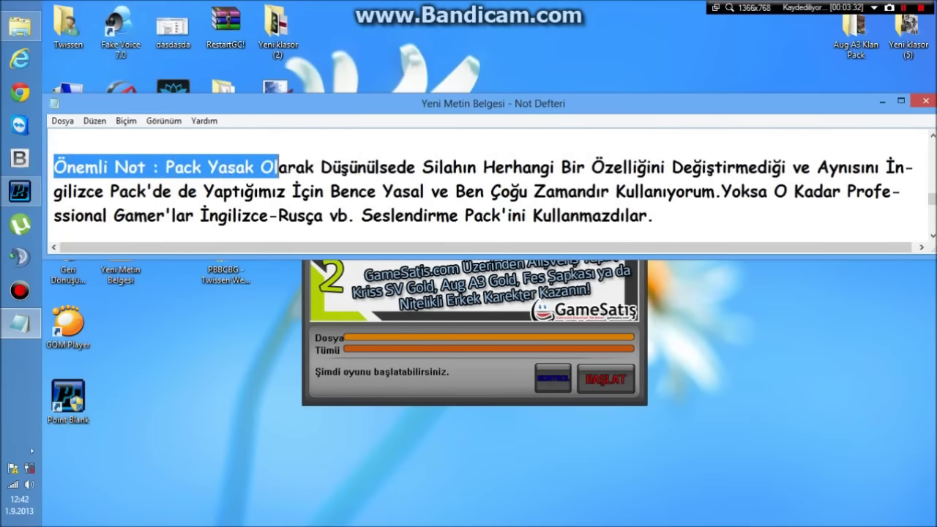
pyautogui.hotkey('shift', 'Right')
pyautogui.hotkey('shift', 'Right')
pyautogui.hotkey('shift', 'Right')
pyautogui.hotkey('shift', 'Right')
pyautogui.hotkey('shift', 'Right')
pyautogui.hotkey('shift', 'Right')
pyautogui.hotkey('shift', 'Right')
pyautogui.hotkey('shift', 'Right')
pyautogui.hotkey('shift', 'Right')
pyautogui.hotkey('shift', 'Right')
pyautogui.hotkey('shift', 'Right')
pyautogui.hotkey('shift', 'Right')
pyautogui.hotkey('shift', 'Right')
pyautogui.hotkey('shift', 'Right')
pyautogui.hotkey('shift', 'Right')
pyautogui.hotkey('shift', 'Right')
pyautogui.hotkey('shift', 'Right')
pyautogui.hotkey('shift', 'Right')
pyautogui.hotkey('shift', 'Right')
pyautogui.hotkey('shift', 'Right')
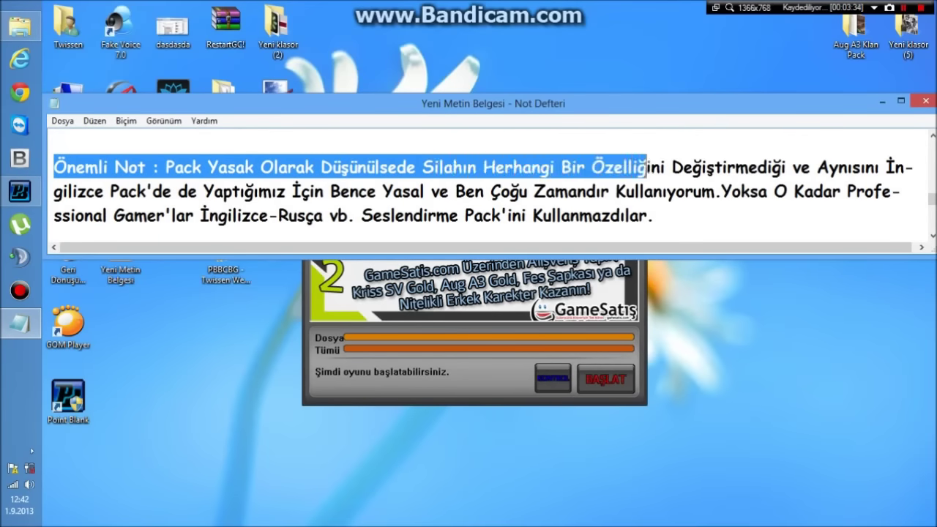
pyautogui.hotkey('shift', 'Right')
pyautogui.hotkey('shift', 'Right')
pyautogui.hotkey('shift', 'Right')
pyautogui.hotkey('shift', 'Right')
pyautogui.hotkey('shift', 'Right')
pyautogui.hotkey('shift', 'Right')
pyautogui.hotkey('shift', 'Right')
pyautogui.hotkey('shift', 'Right')
pyautogui.hotkey('shift', 'Right')
pyautogui.hotkey('shift', 'Right')
pyautogui.hotkey('shift', 'Right')
pyautogui.hotkey('shift', 'Right')
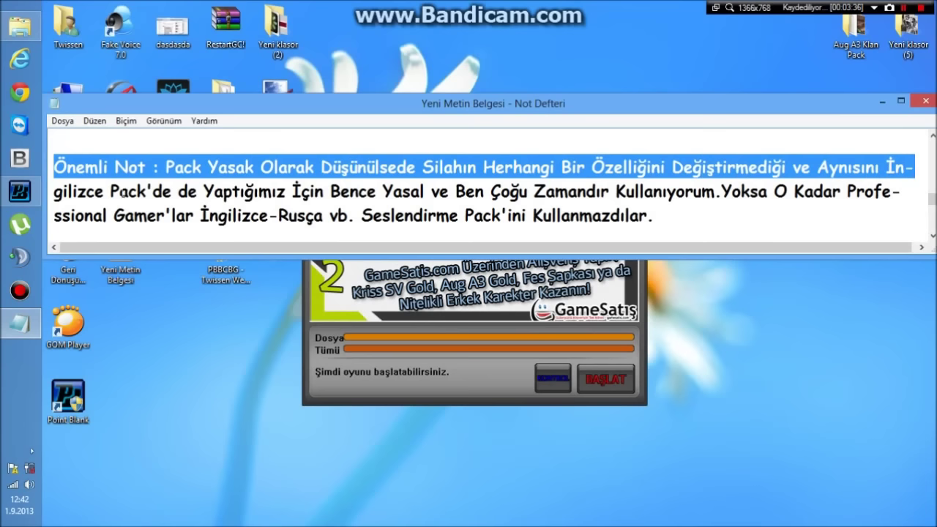
# - Highlight the important note's second and third lines, then clear the selection
pyautogui.click(67, 191)
pyautogui.hotkey('shift', 'Right')
pyautogui.hotkey('shift', 'Right')
pyautogui.hotkey('shift', 'Right')
pyautogui.hotkey('shift', 'Right')
pyautogui.hotkey('shift', 'Right')
pyautogui.hotkey('shift', 'Right')
pyautogui.hotkey('shift', 'Right')
pyautogui.hotkey('shift', 'Right')
pyautogui.hotkey('shift', 'Right')
pyautogui.hotkey('shift', 'Right')
pyautogui.hotkey('shift', 'Right')
pyautogui.hotkey('shift', 'Right')
pyautogui.hotkey('shift', 'Right')
pyautogui.hotkey('shift', 'Right')
pyautogui.hotkey('shift', 'Right')
pyautogui.hotkey('shift', 'Right')
pyautogui.hotkey('shift', 'Right')
pyautogui.hotkey('shift', 'Right')
pyautogui.hotkey('shift', 'Right')
pyautogui.hotkey('shift', 'Right')
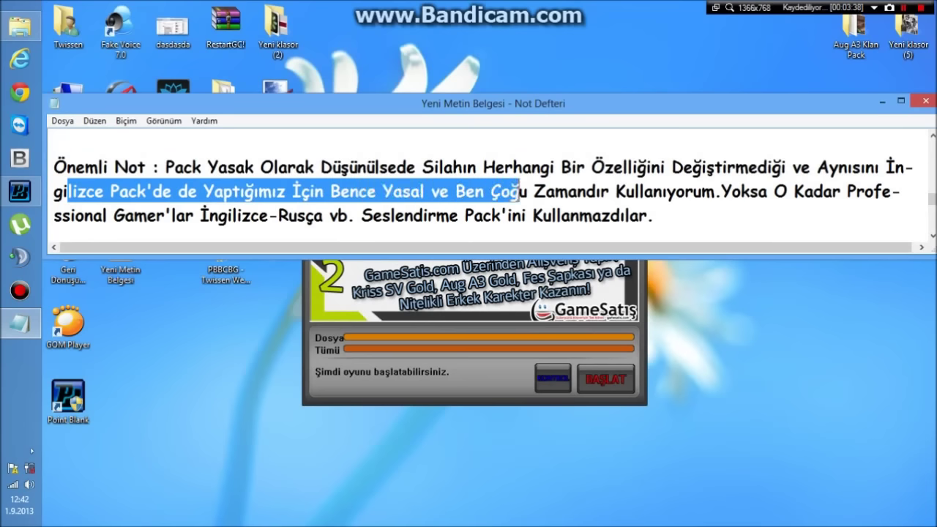
pyautogui.hotkey('shift', 'Right')
pyautogui.hotkey('shift', 'Right')
pyautogui.hotkey('shift', 'Right')
pyautogui.hotkey('shift', 'Right')
pyautogui.hotkey('shift', 'Right')
pyautogui.hotkey('shift', 'Right')
pyautogui.hotkey('shift', 'Right')
pyautogui.hotkey('shift', 'Right')
pyautogui.hotkey('shift', 'Right')
pyautogui.hotkey('shift', 'Right')
pyautogui.hotkey('shift', 'Right')
pyautogui.hotkey('shift', 'Right')
pyautogui.hotkey('shift', 'Right')
pyautogui.hotkey('shift', 'Right')
pyautogui.hotkey('shift', 'Right')
pyautogui.hotkey('shift', 'Right')
pyautogui.hotkey('shift', 'Right')
pyautogui.hotkey('shift', 'Right')
pyautogui.hotkey('shift', 'Right')
pyautogui.hotkey('shift', 'Right')
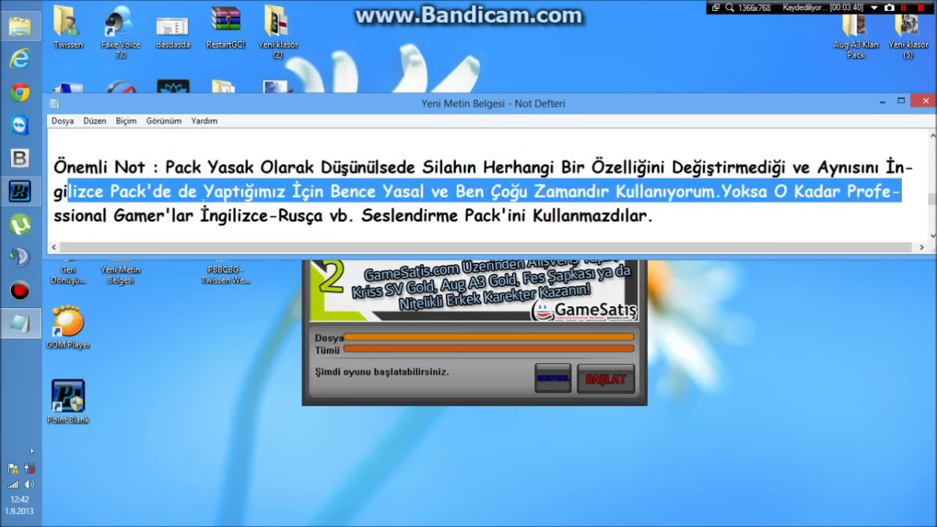
pyautogui.click(86, 216)
pyautogui.hotkey('shift', 'Right')
pyautogui.hotkey('shift', 'Right')
pyautogui.hotkey('shift', 'Right')
pyautogui.hotkey('shift', 'Right')
pyautogui.hotkey('shift', 'Right')
pyautogui.hotkey('shift', 'Right')
pyautogui.hotkey('shift', 'Right')
pyautogui.hotkey('shift', 'Right')
pyautogui.hotkey('shift', 'Right')
pyautogui.hotkey('shift', 'Right')
pyautogui.hotkey('shift', 'Right')
pyautogui.hotkey('shift', 'Right')
pyautogui.hotkey('shift', 'Right')
pyautogui.hotkey('shift', 'Right')
pyautogui.hotkey('shift', 'Right')
pyautogui.hotkey('shift', 'Right')
pyautogui.hotkey('shift', 'Right')
pyautogui.hotkey('shift', 'Right')
pyautogui.hotkey('shift', 'Right')
pyautogui.hotkey('shift', 'Right')
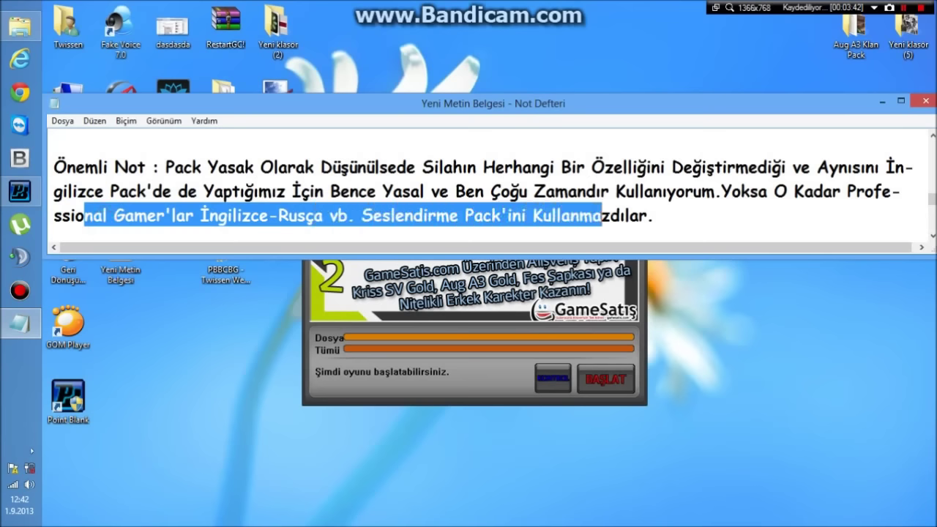
pyautogui.click(672, 219)
# - Scroll down, highlight the Birazdan sentence, and maximize the Notepad window
pyautogui.scroll(-1, 672, 218)
pyautogui.moveTo(63, 192); pyautogui.dragTo(538, 213)
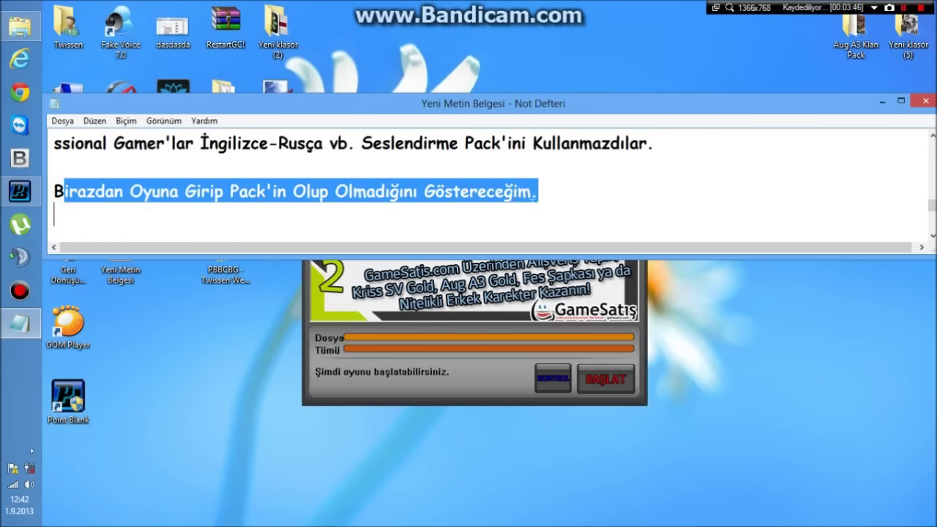
pyautogui.click(629, 187)
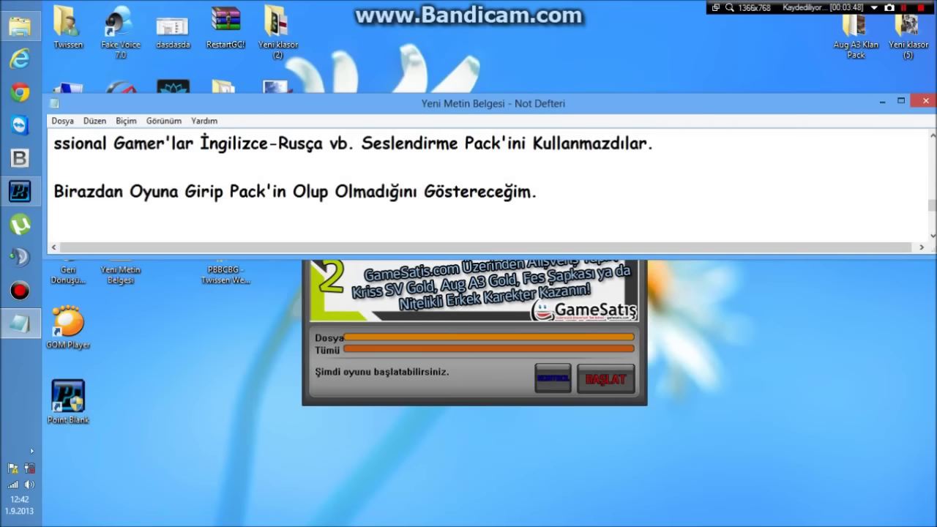
pyautogui.scroll(-1, 629, 188)
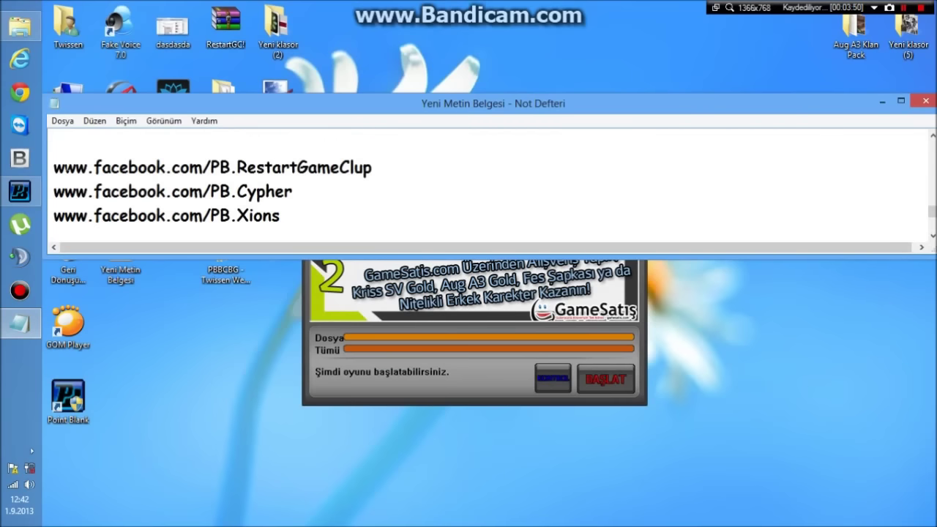
pyautogui.moveTo(270, 103); pyautogui.dragTo(270, 7)
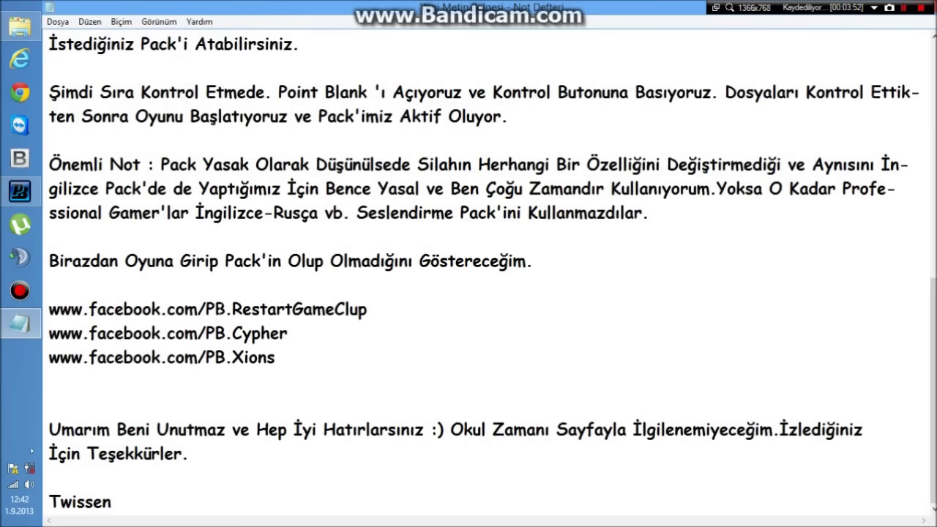
# - Highlight the three facebook links and closing thank-you message, then shrink the notes window
pyautogui.moveTo(45, 307); pyautogui.dragTo(275, 357)
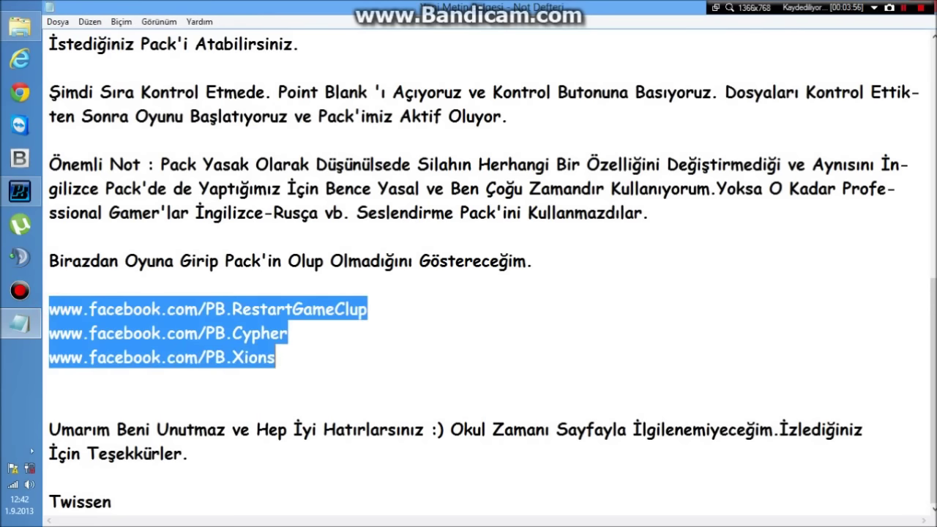
pyautogui.moveTo(46, 427); pyautogui.dragTo(189, 454)
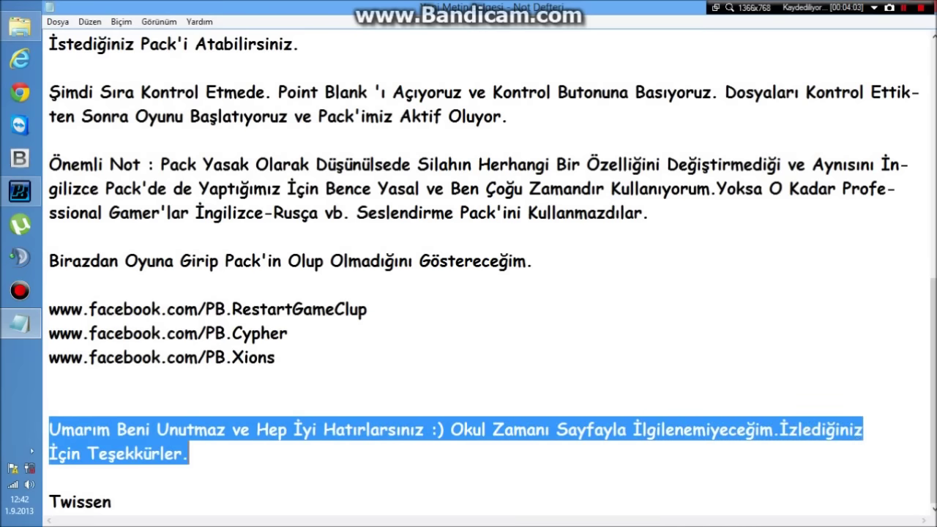
pyautogui.moveTo(175, 505); pyautogui.dragTo(32, 434)
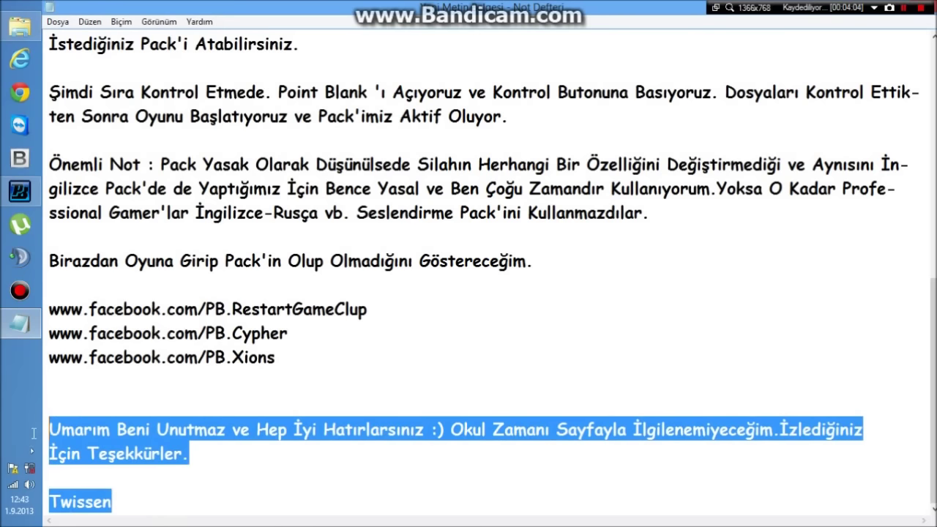
pyautogui.click(226, 429)
pyautogui.moveTo(594, 7); pyautogui.dragTo(634, 63)
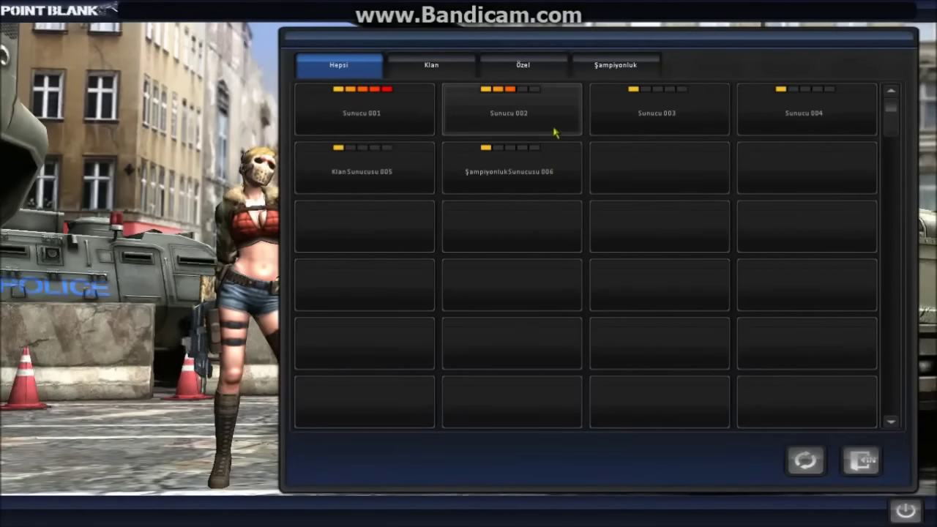
# - Enter a server, join channel 029 Er Meydanı, and create an Özel Maç bot-mode room
pyautogui.click(620, 122)
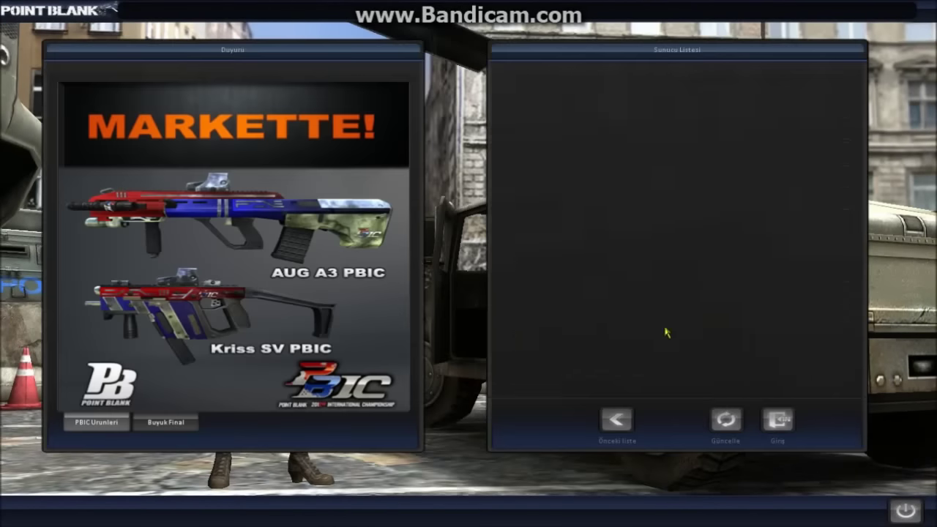
pyautogui.doubleClick(672, 345)
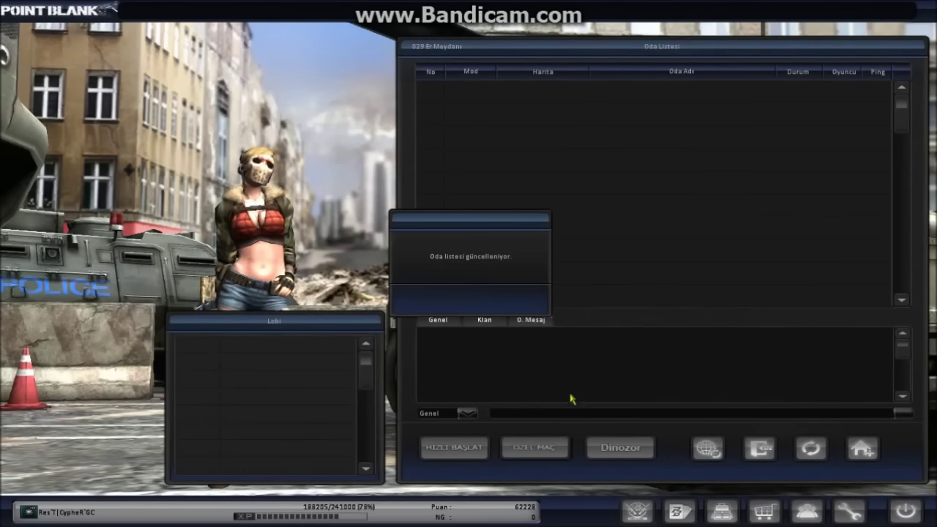
pyautogui.click(534, 447)
pyautogui.click(494, 379)
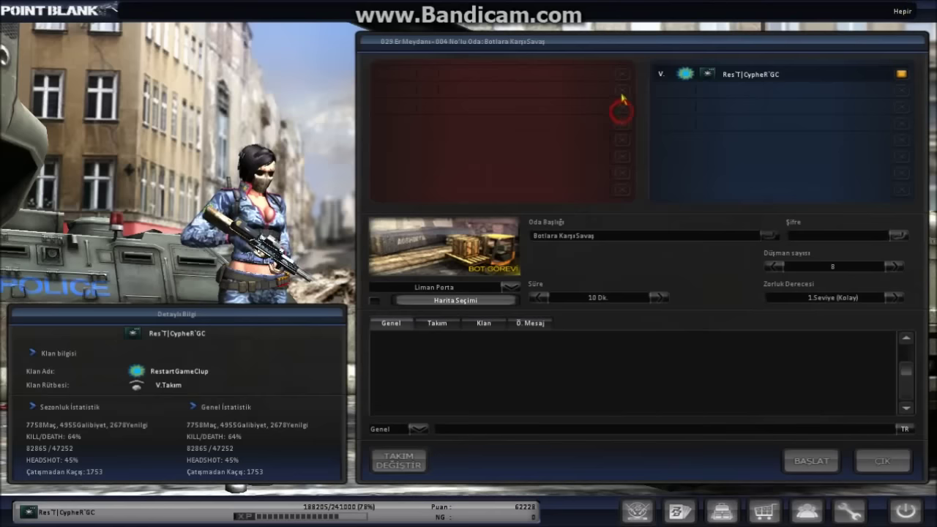
# - Set the bot room's map to Up Town from the map dropdown
pyautogui.click(621, 90)
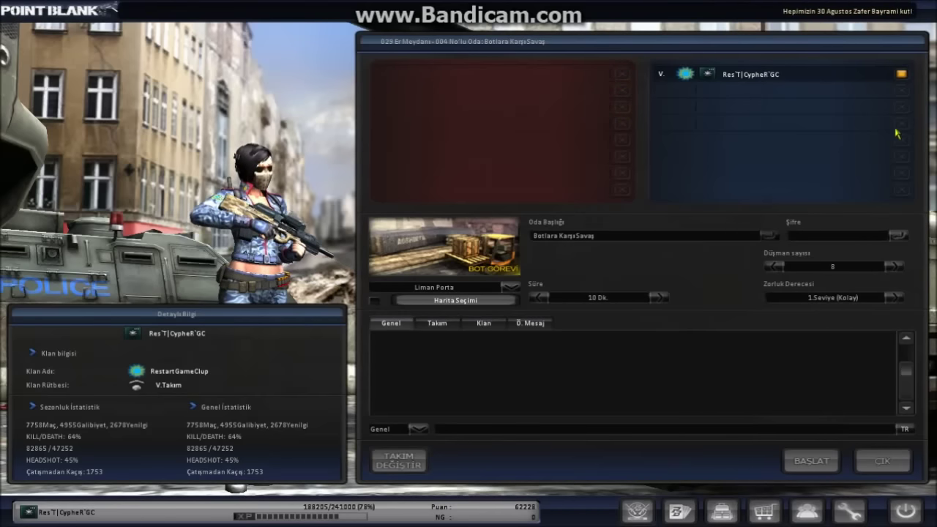
pyautogui.click(900, 91)
pyautogui.click(506, 287)
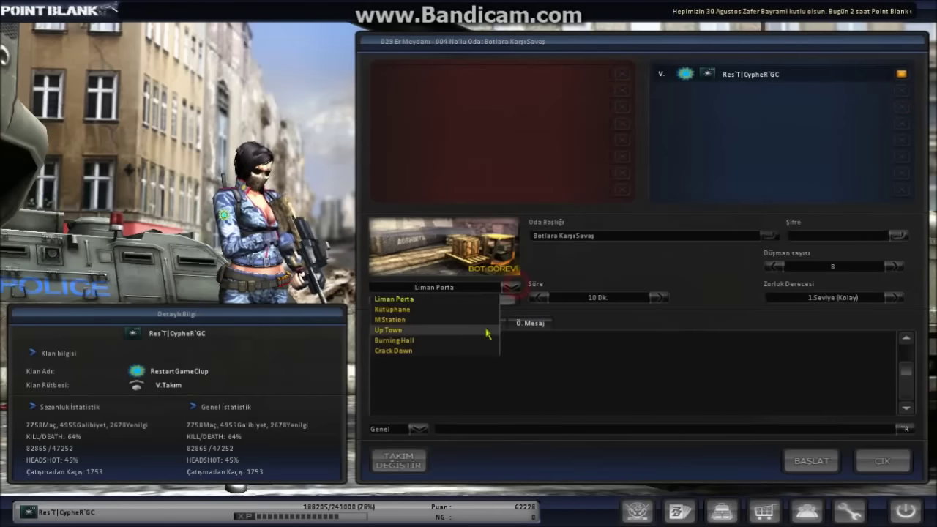
pyautogui.click(487, 330)
pyautogui.click(503, 287)
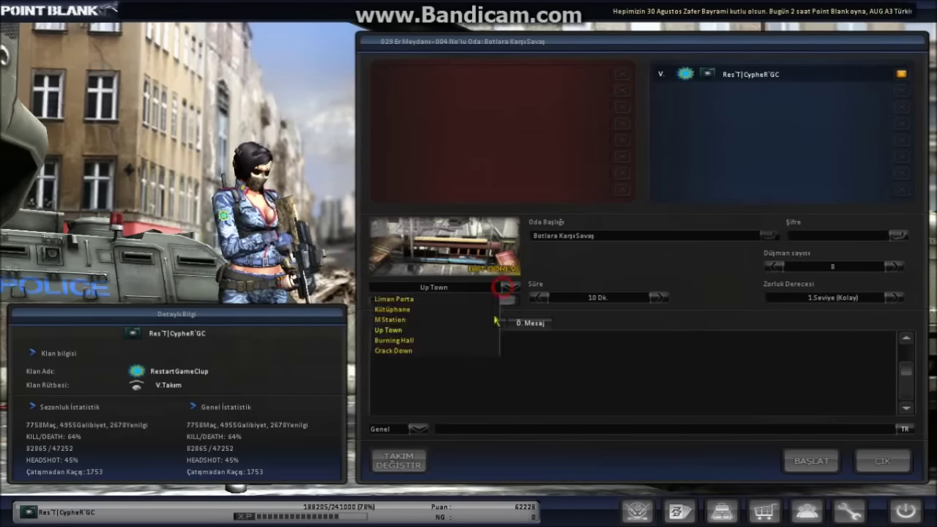